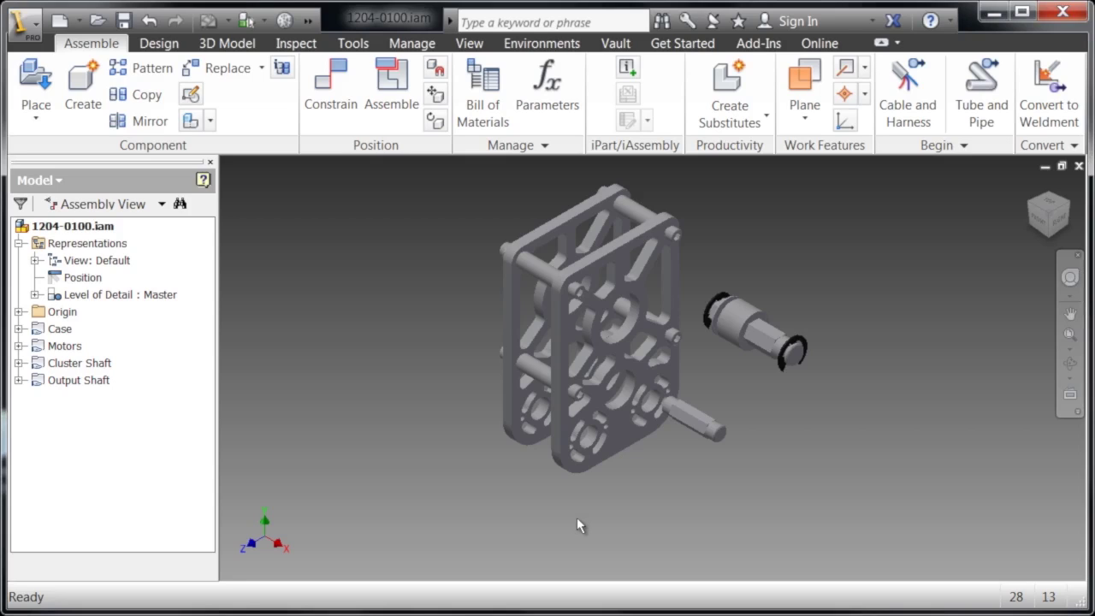
Cycle the gearbox assembly through its front, side and back views, then return to home view.
key(F5)
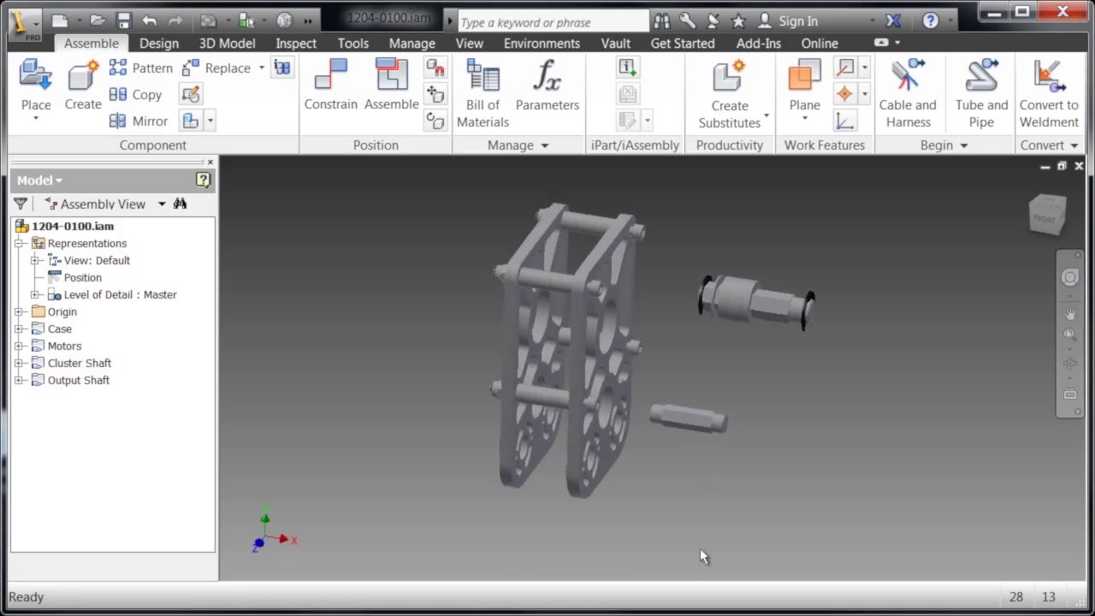
key(F5)
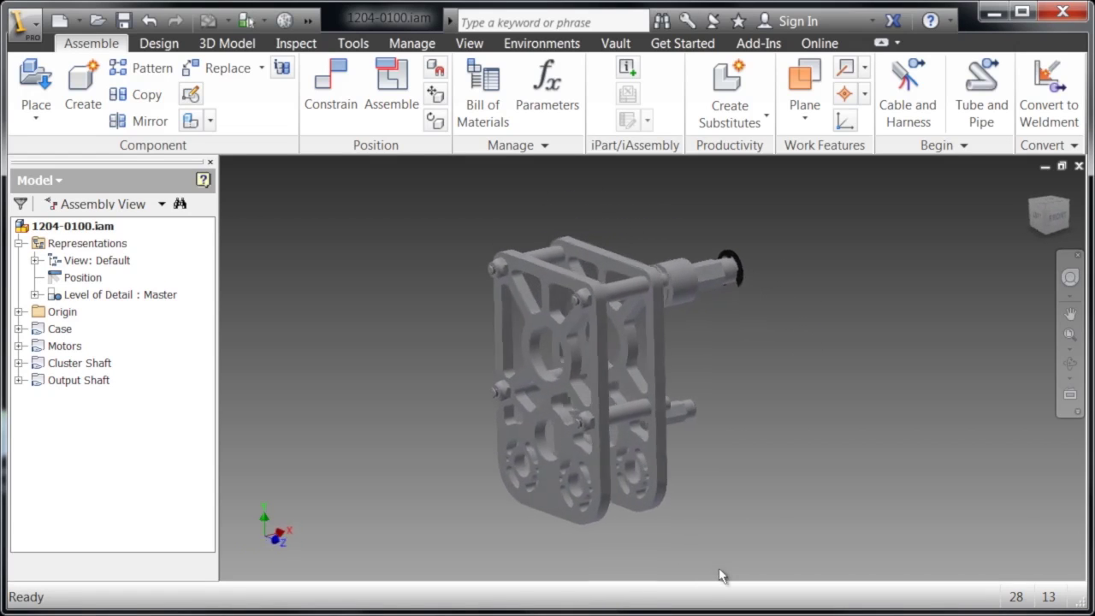
key(F5)
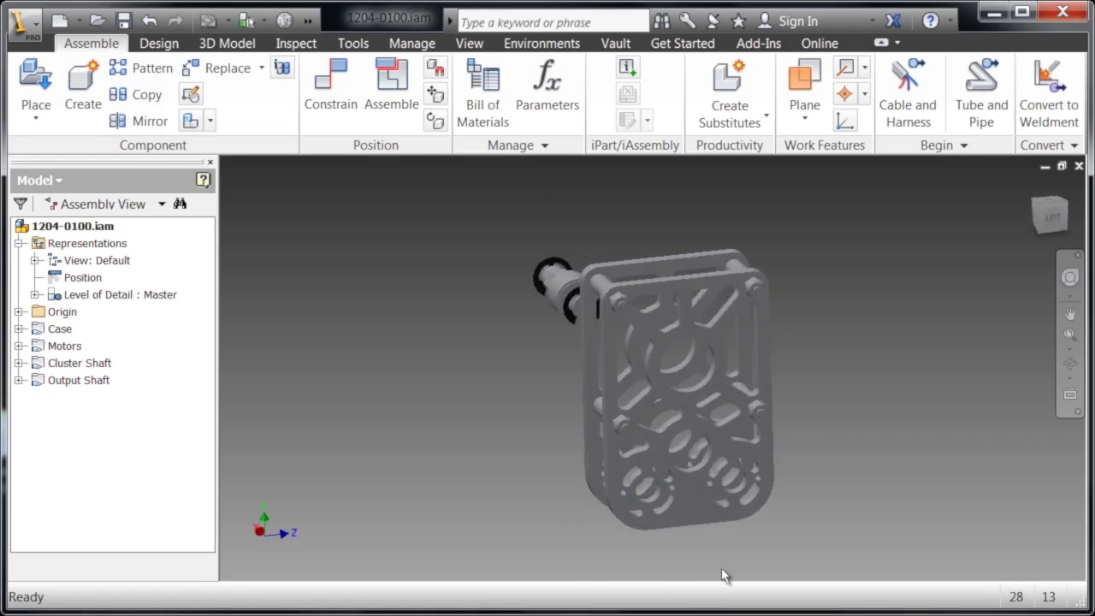
key(F5)
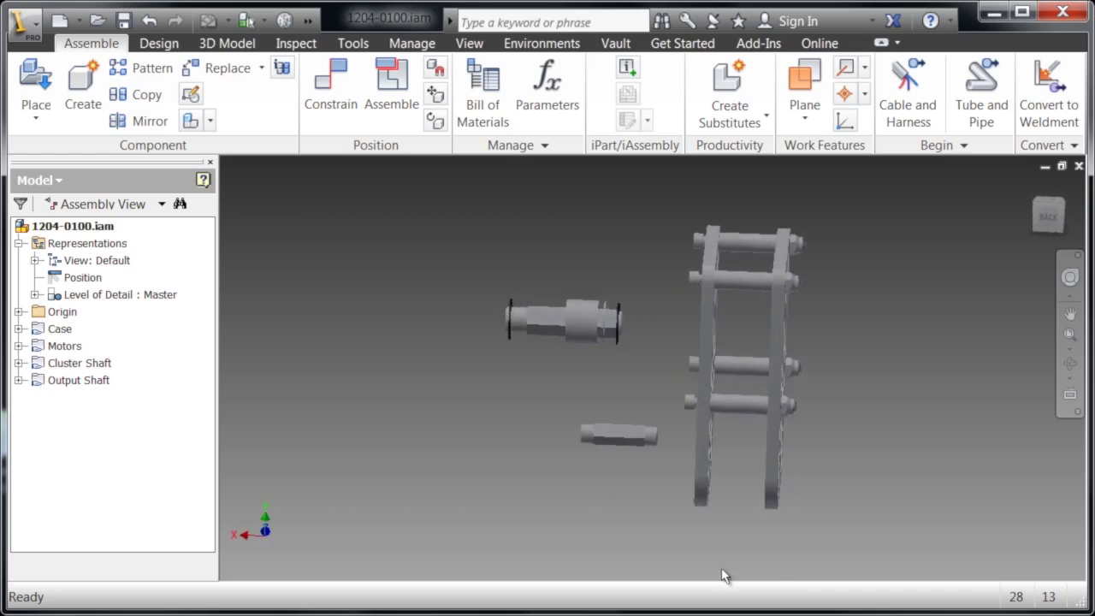
key(F5)
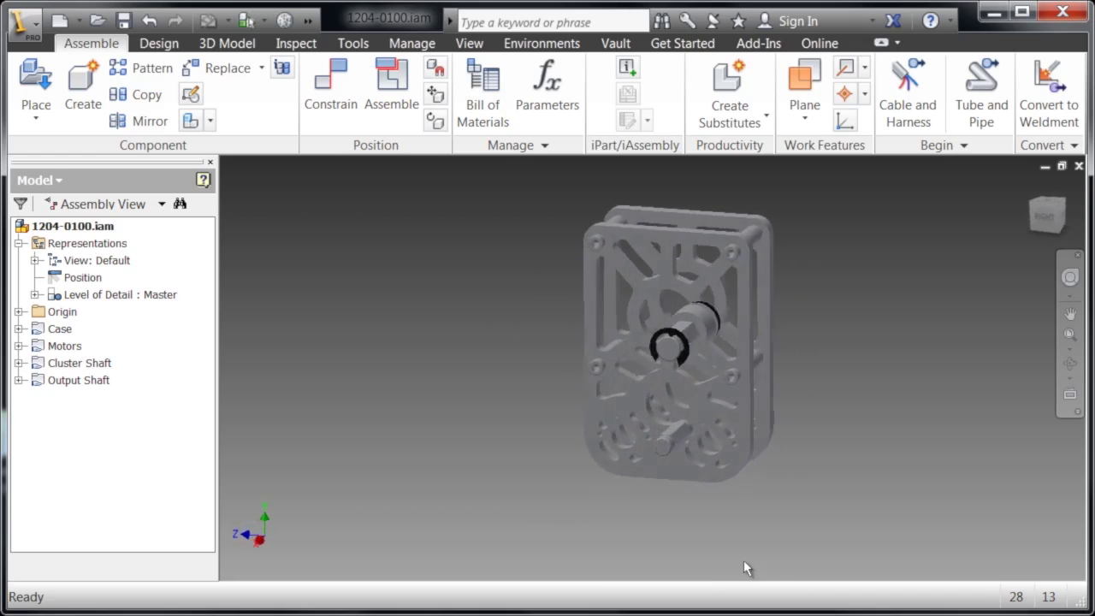
key(F5)
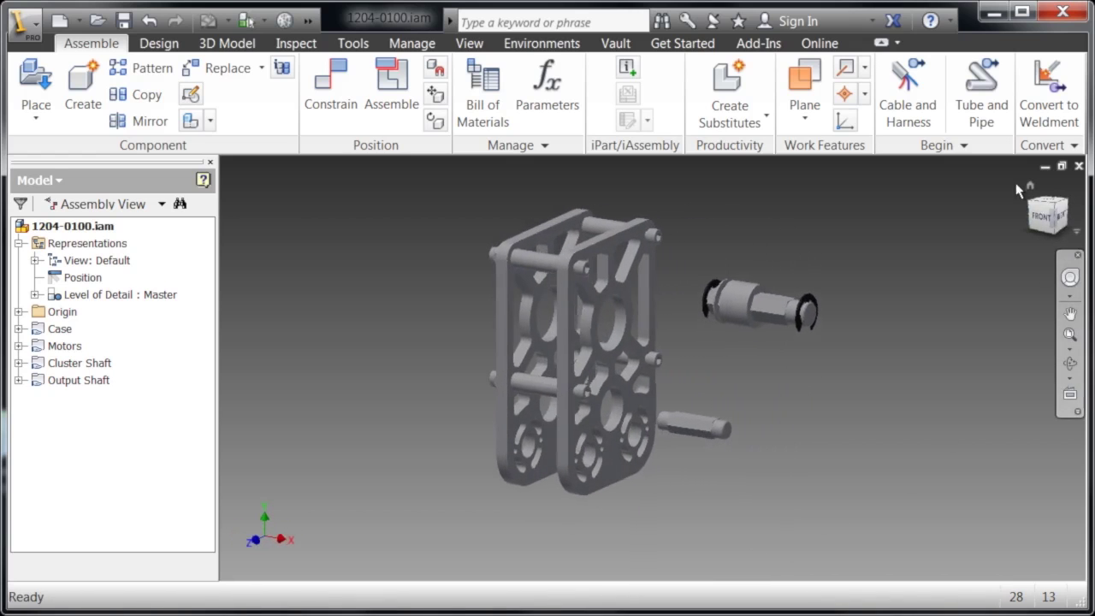
click(1030, 185)
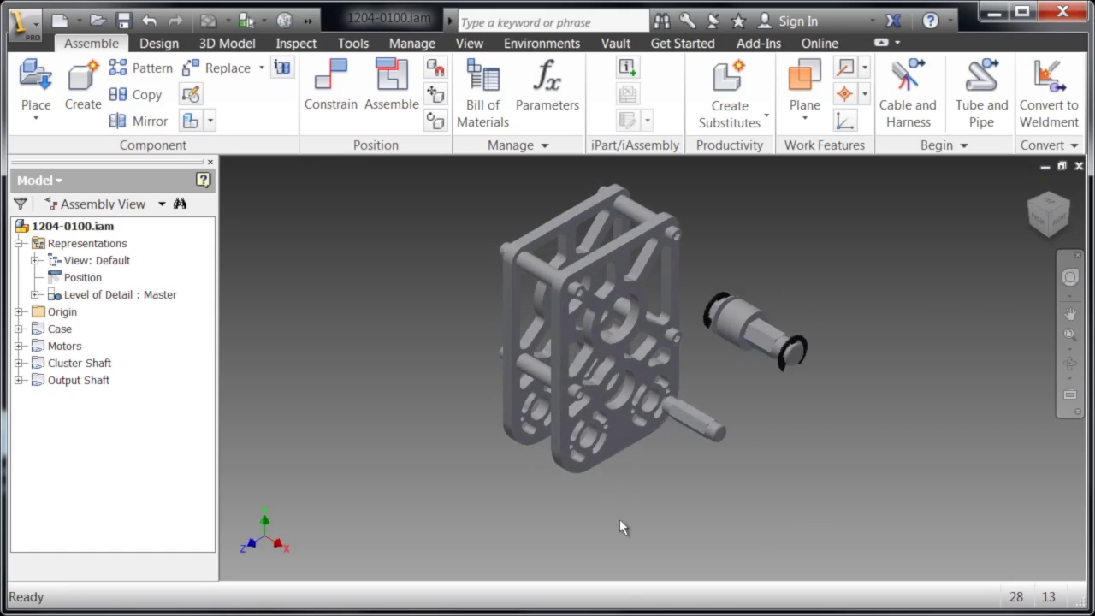
Browse to CAD Library v2.0\Mechanical\Bearings\WCP Bearings in the Open dialog.
key(ctrl+o)
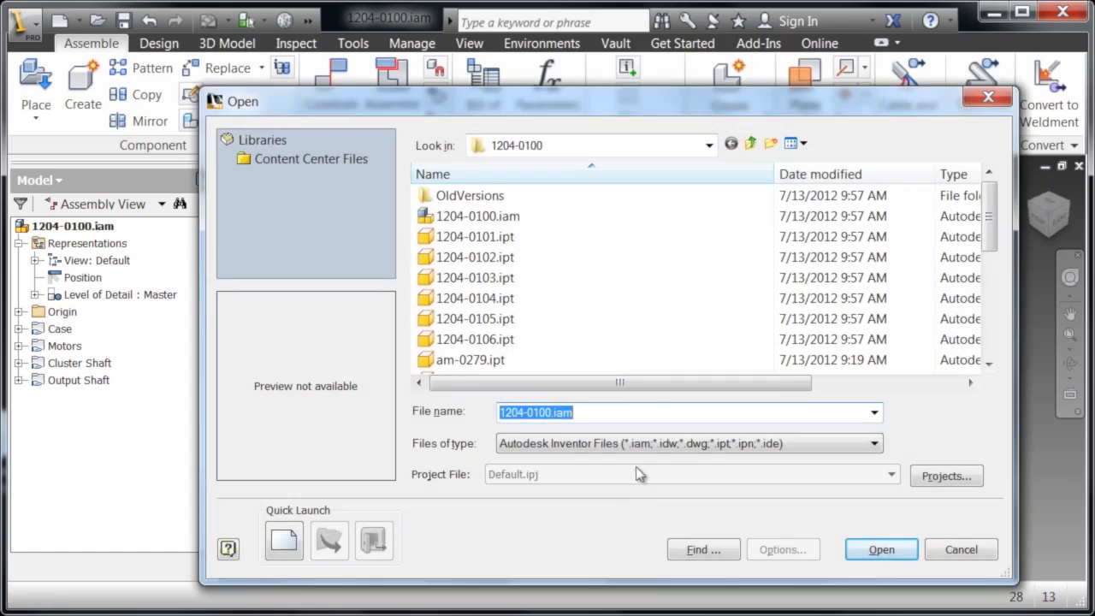
click(750, 143)
click(749, 144)
click(749, 143)
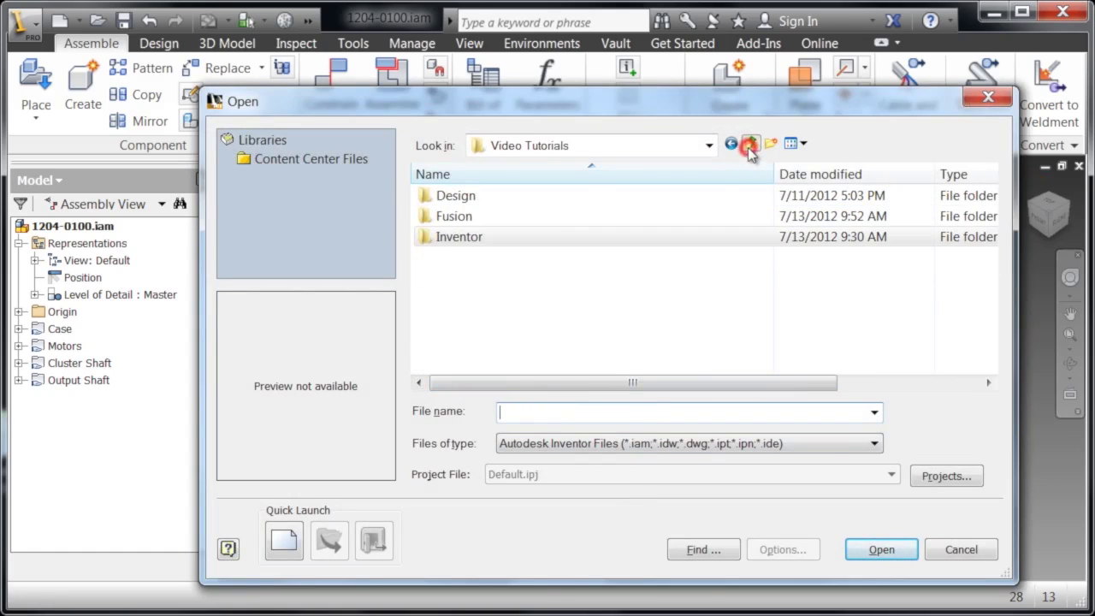
click(750, 145)
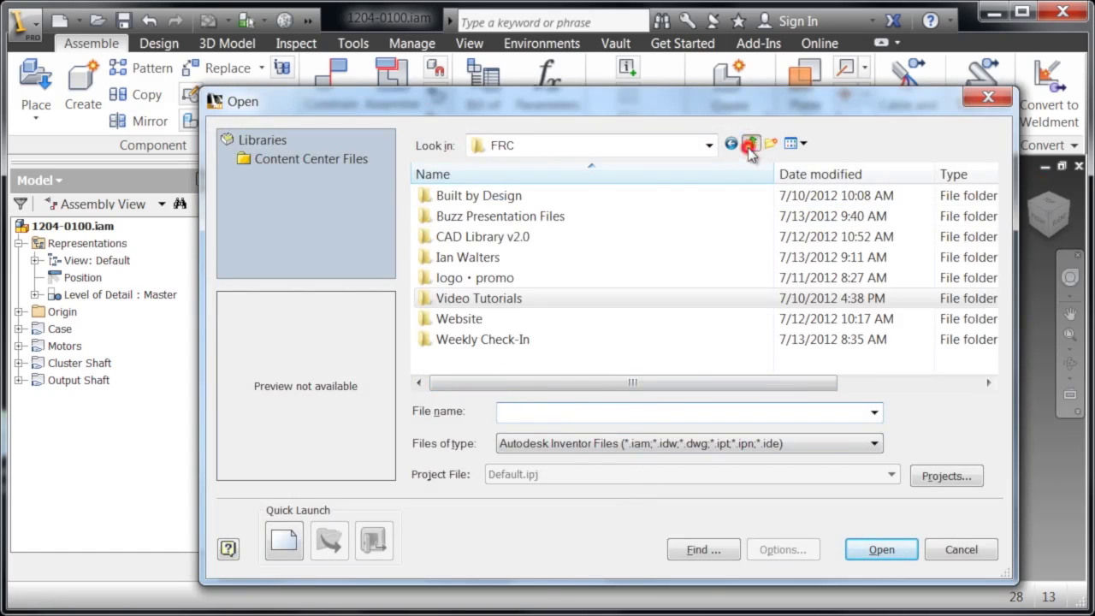
double_click(513, 240)
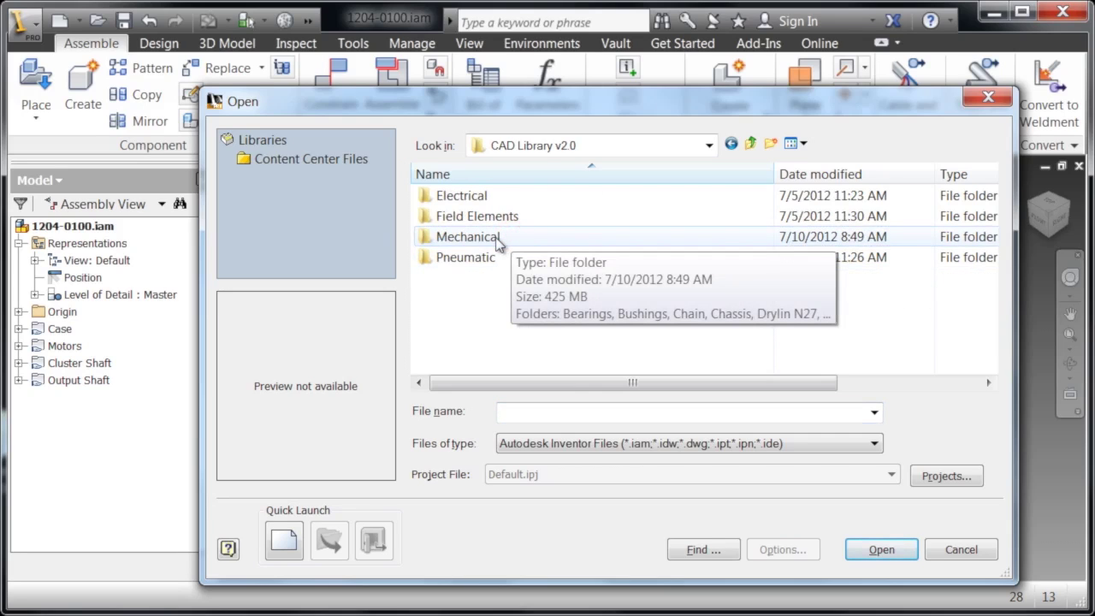
double_click(496, 240)
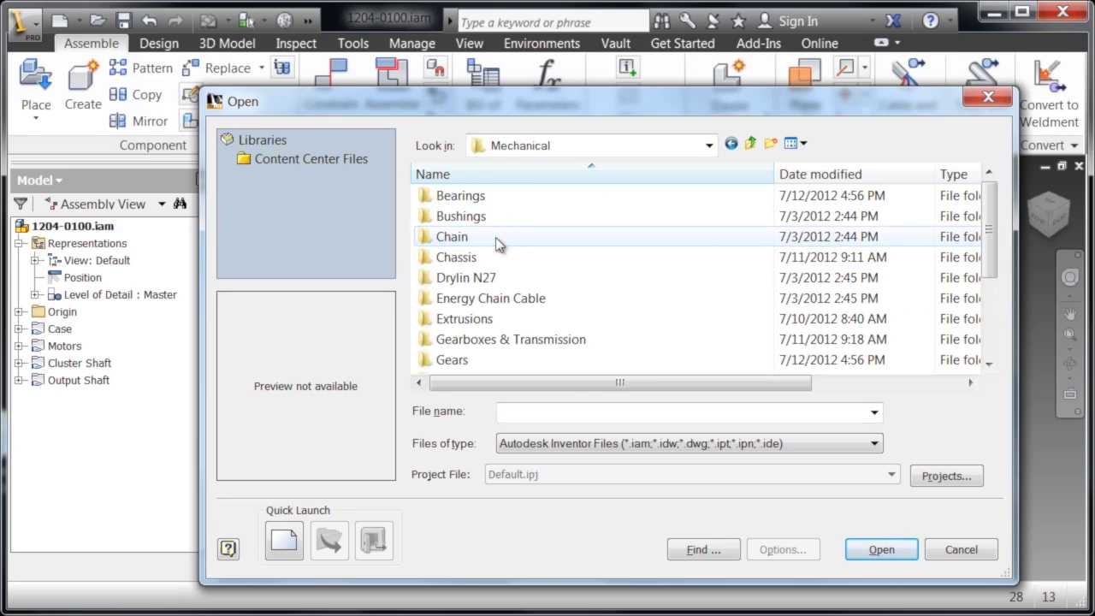
double_click(526, 197)
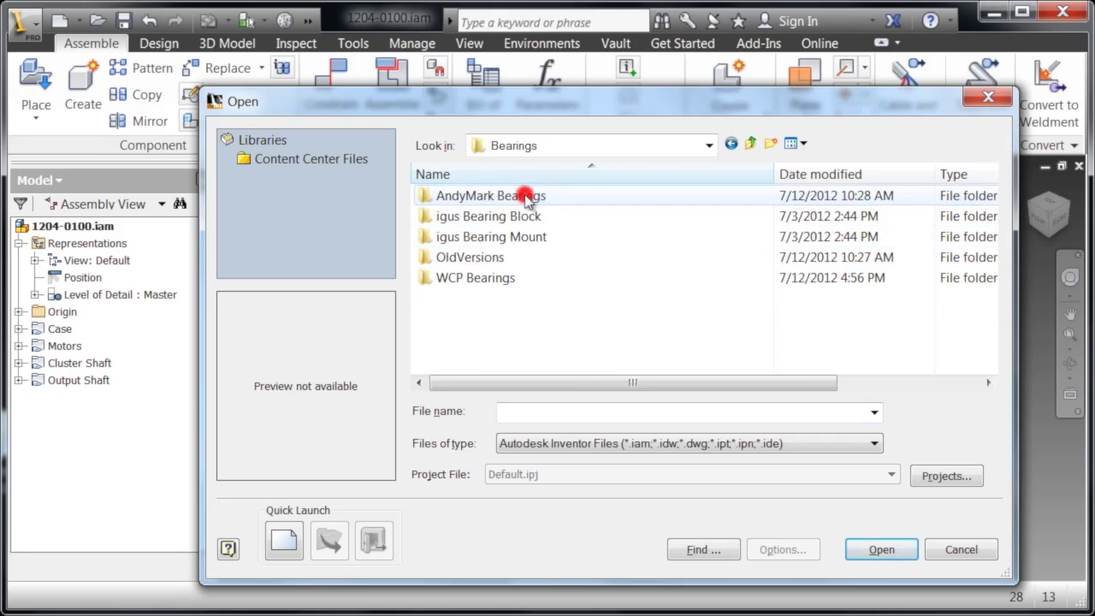
double_click(478, 278)
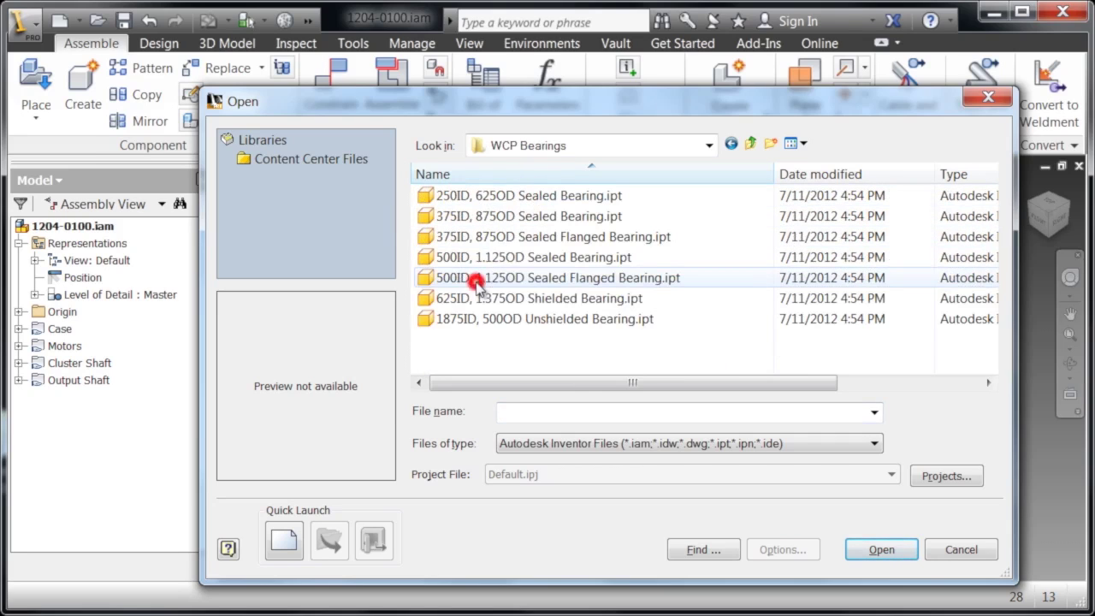
Copy the 375ID 875OD and 500ID 1.125OD sealed flanged bearing files.
click(547, 236)
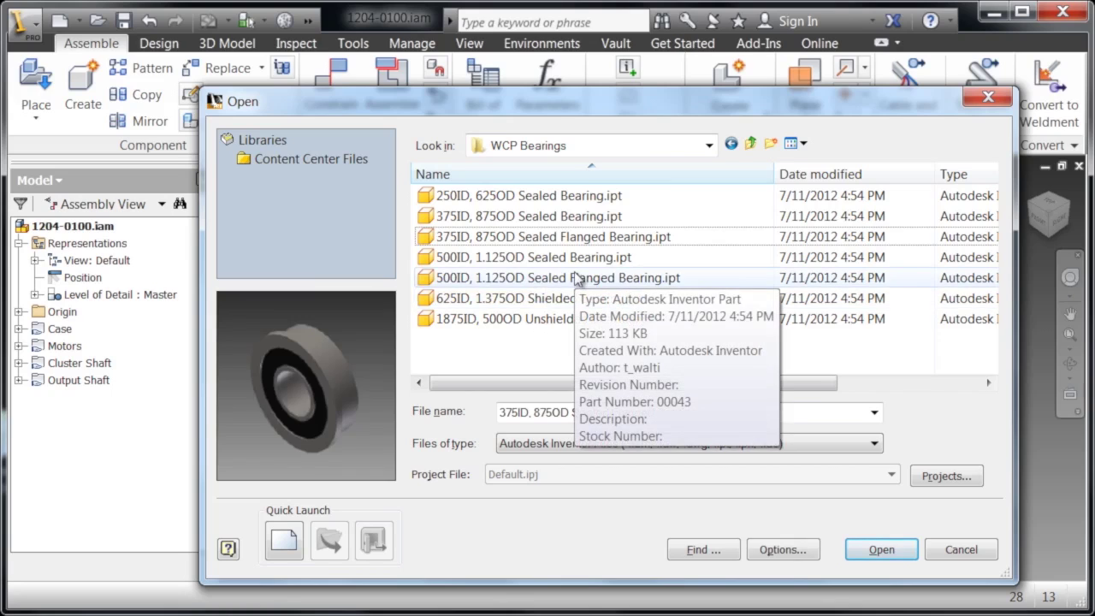
click(576, 278)
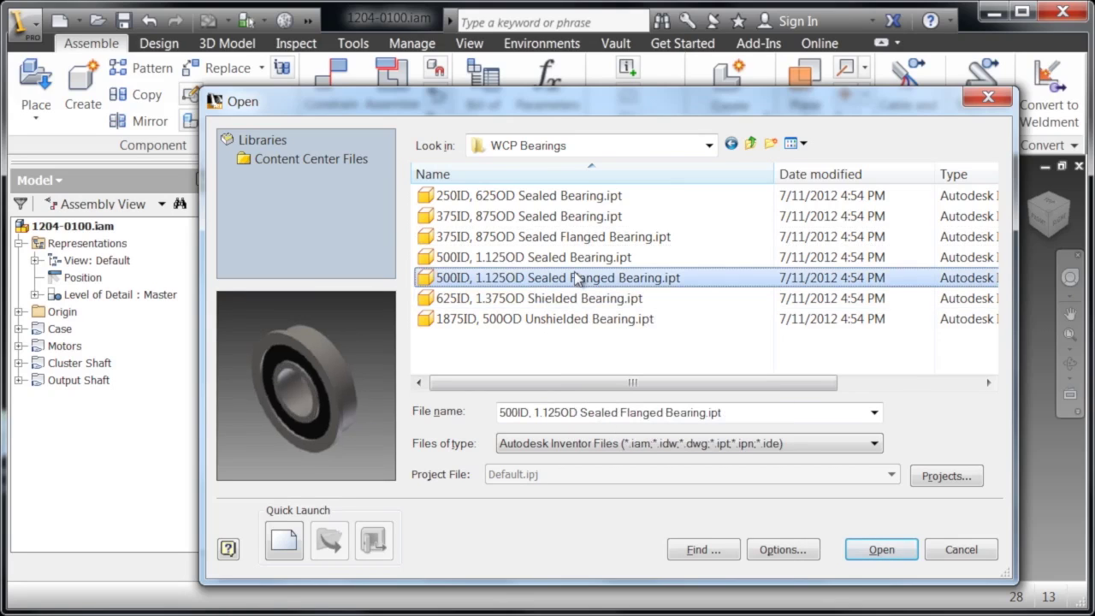
ctrl+click(588, 237)
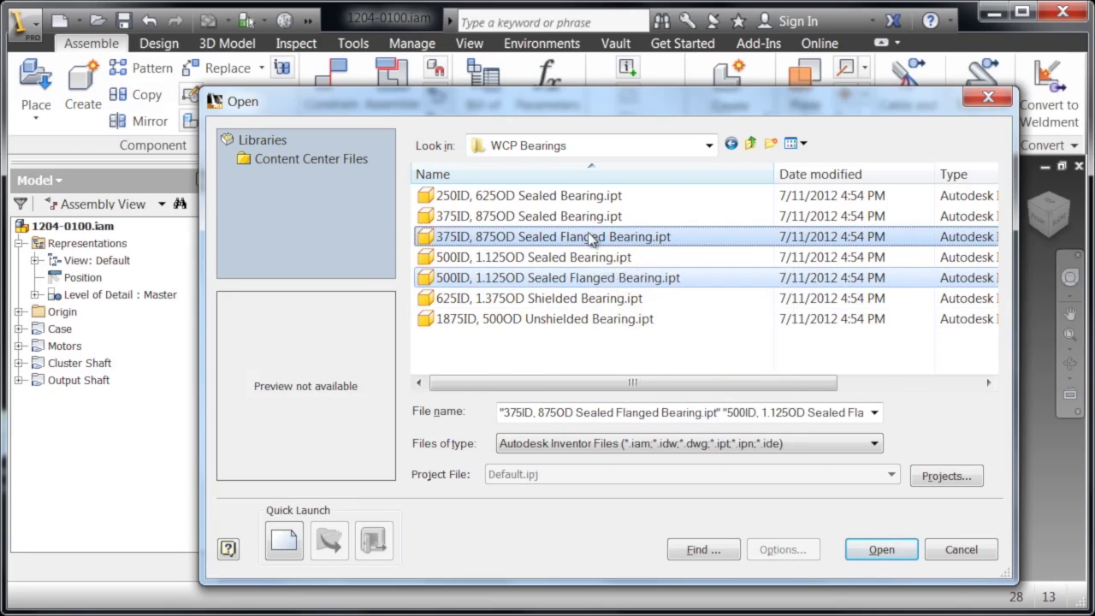
right_click(591, 237)
click(648, 534)
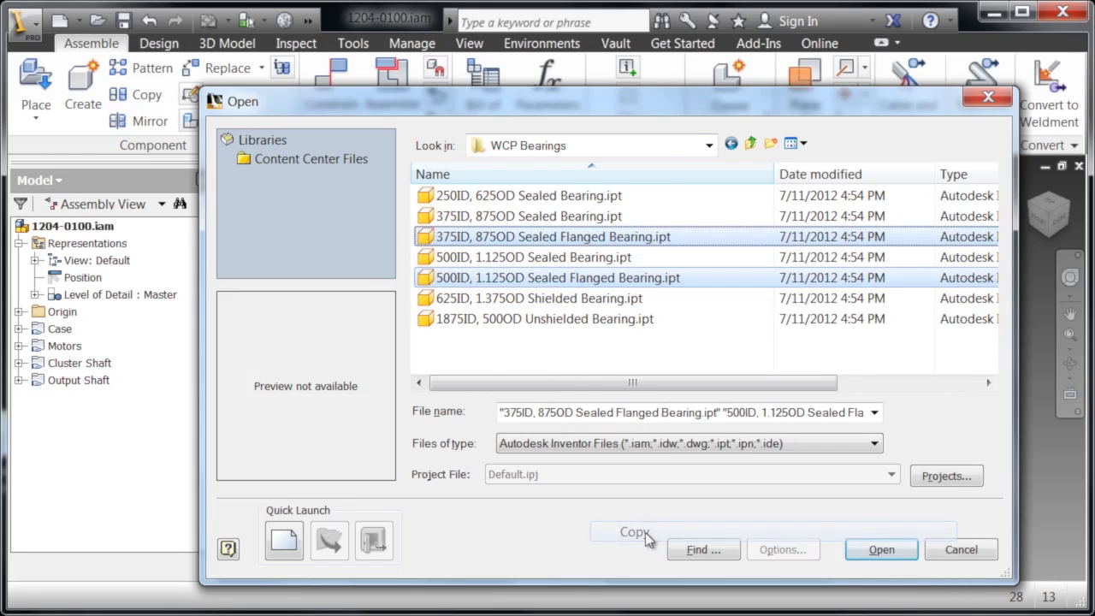
click(612, 351)
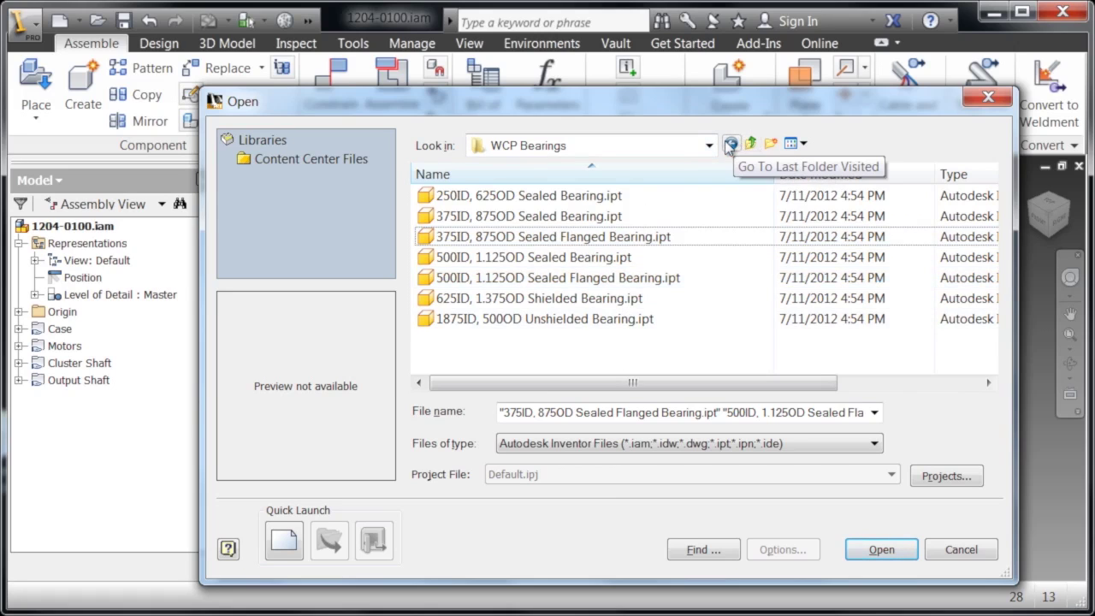
Paste both bearing files into the 1204-0100 folder, then move up to the FRC folder.
click(731, 144)
click(731, 143)
click(730, 143)
click(730, 143)
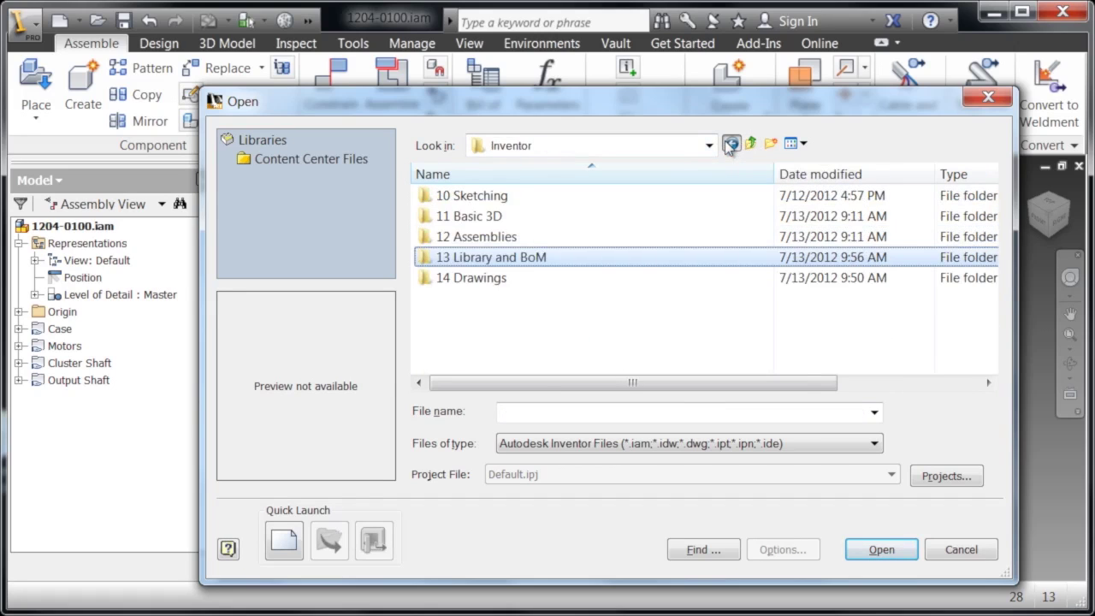
click(731, 144)
click(731, 144)
scroll(714, 301, down, 1)
scroll(708, 320, down, 4)
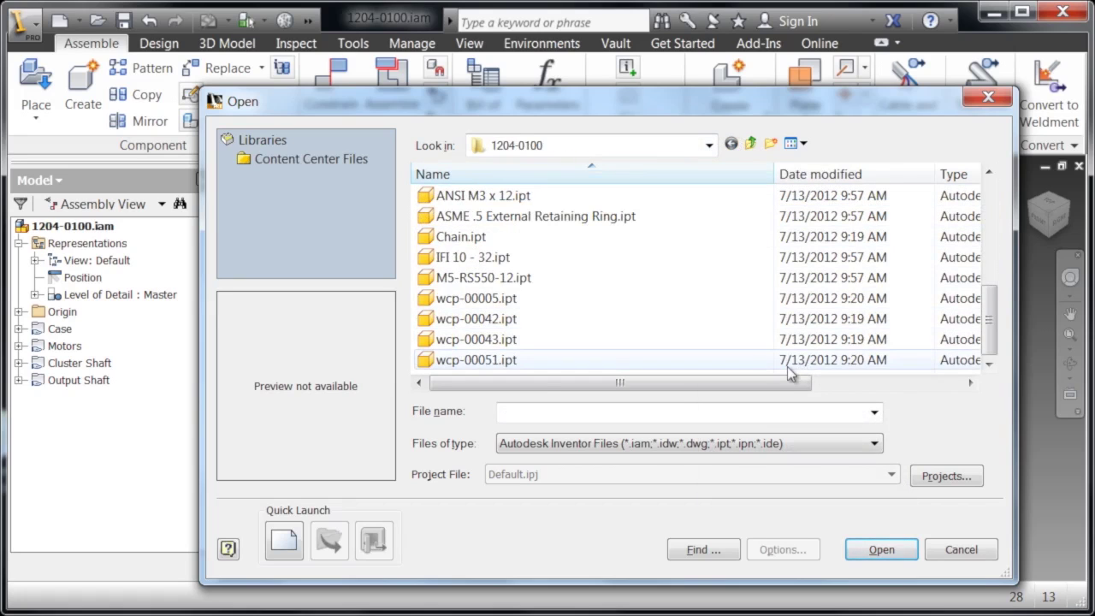
right_click(789, 372)
click(828, 474)
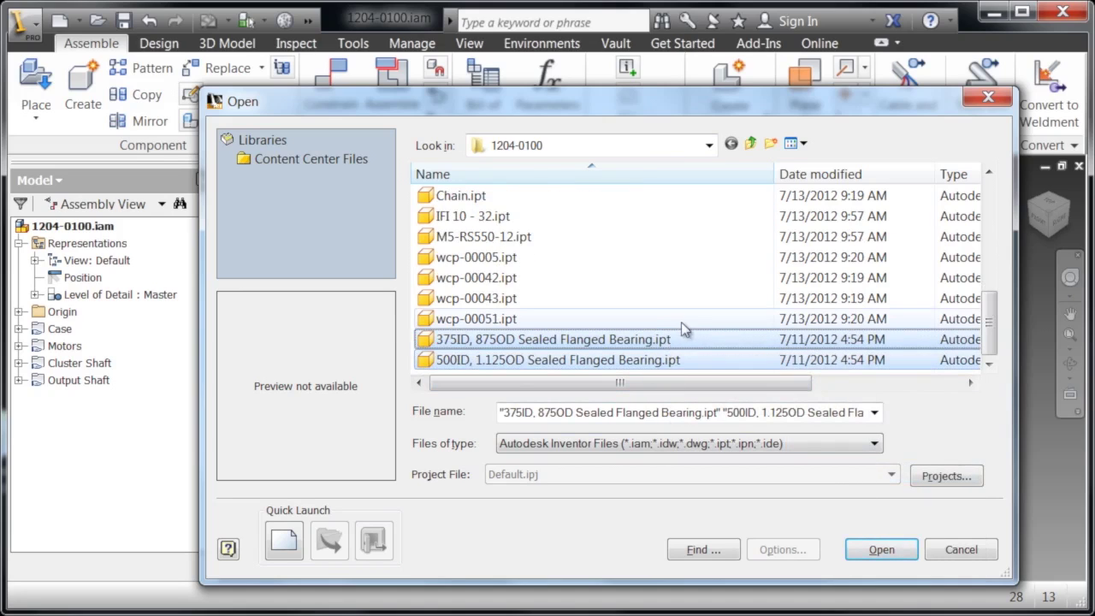
click(750, 144)
click(750, 144)
click(750, 144)
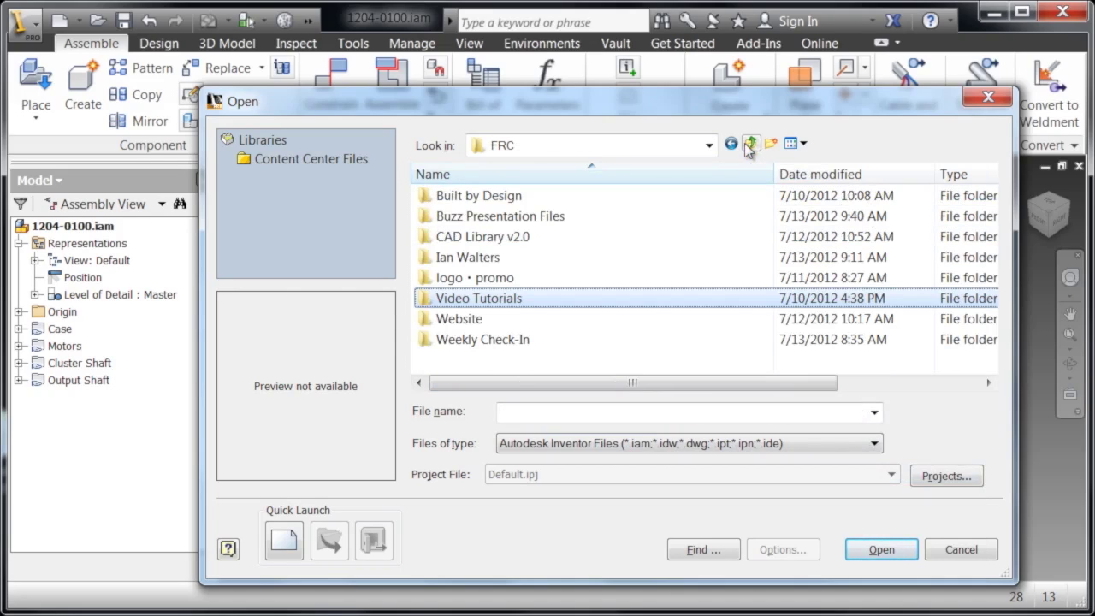
Copy the 14T .375 Hex Bore and 56T .500 Hex Bore gear files from CAD Library v2.0\Mechanical\Gears\WCP Gears.
double_click(526, 237)
double_click(515, 237)
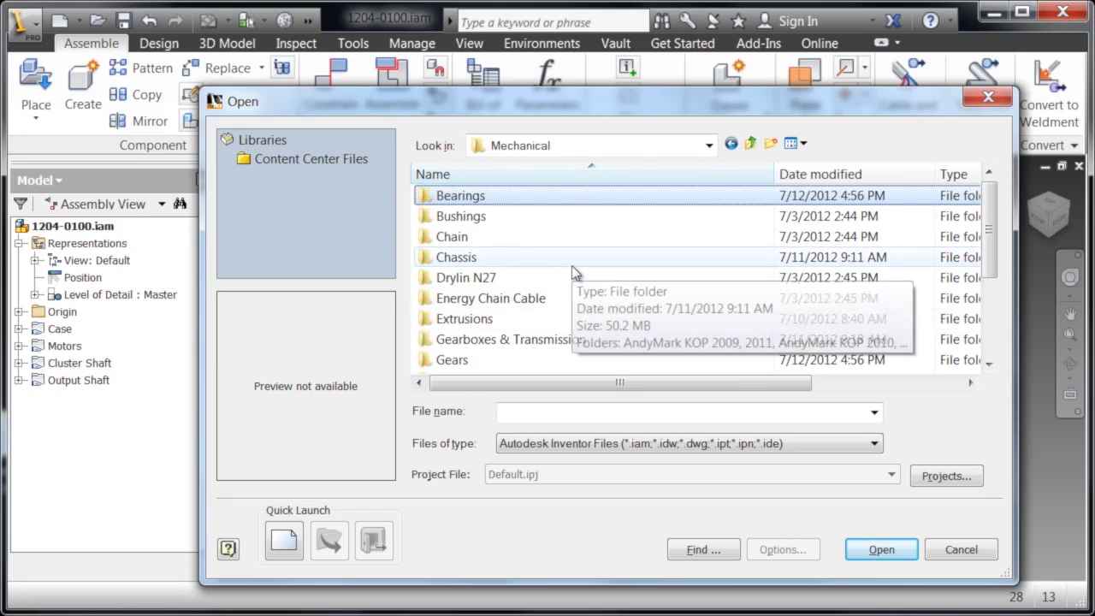
scroll(564, 277, down, 1)
double_click(460, 299)
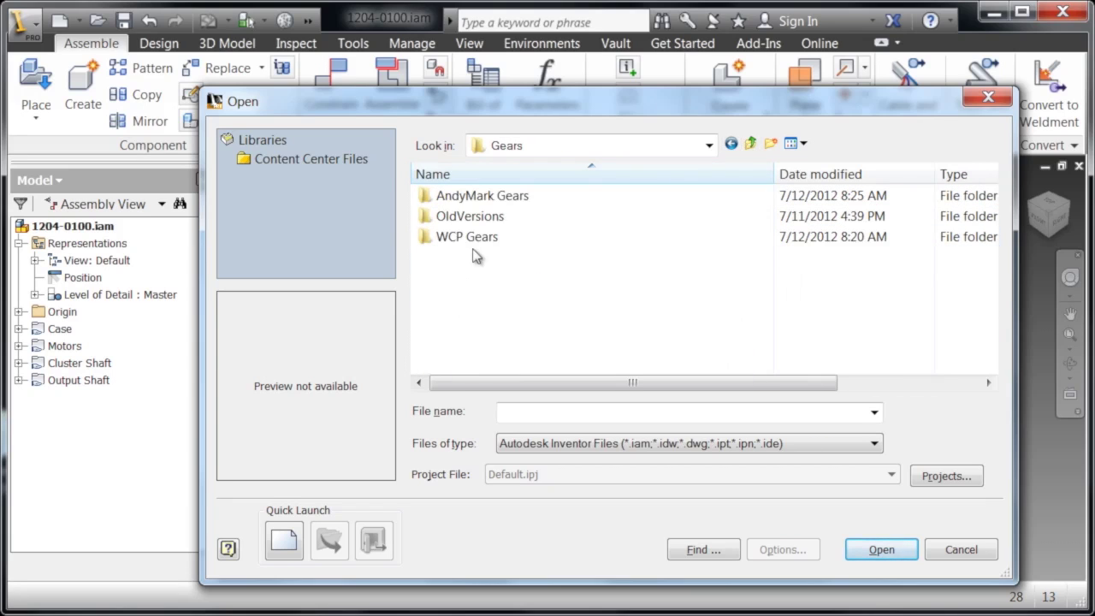
double_click(479, 243)
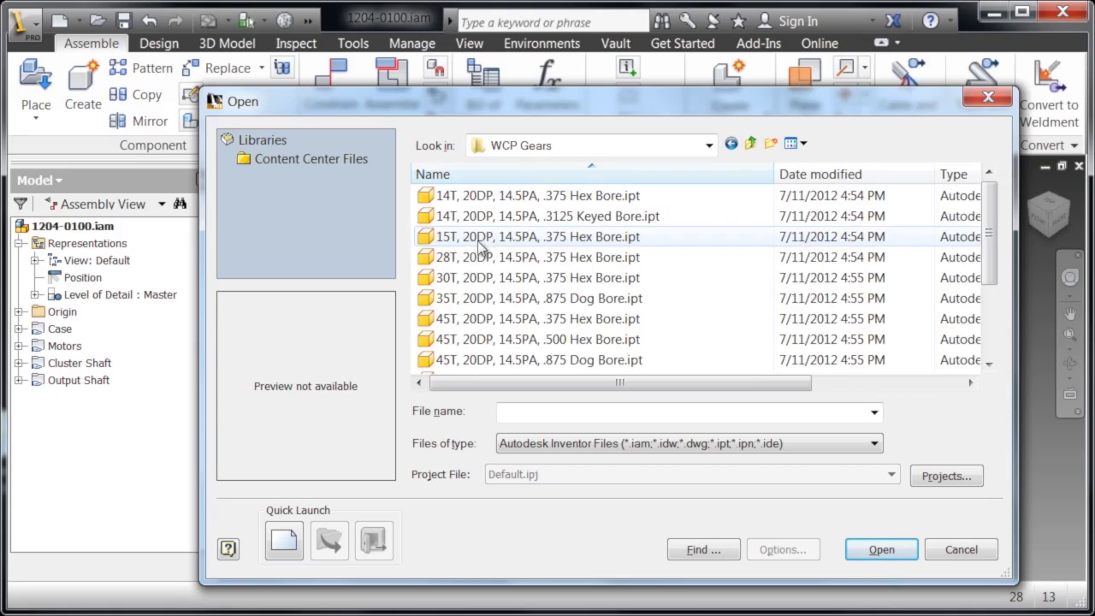
click(509, 199)
scroll(550, 267, down, 1)
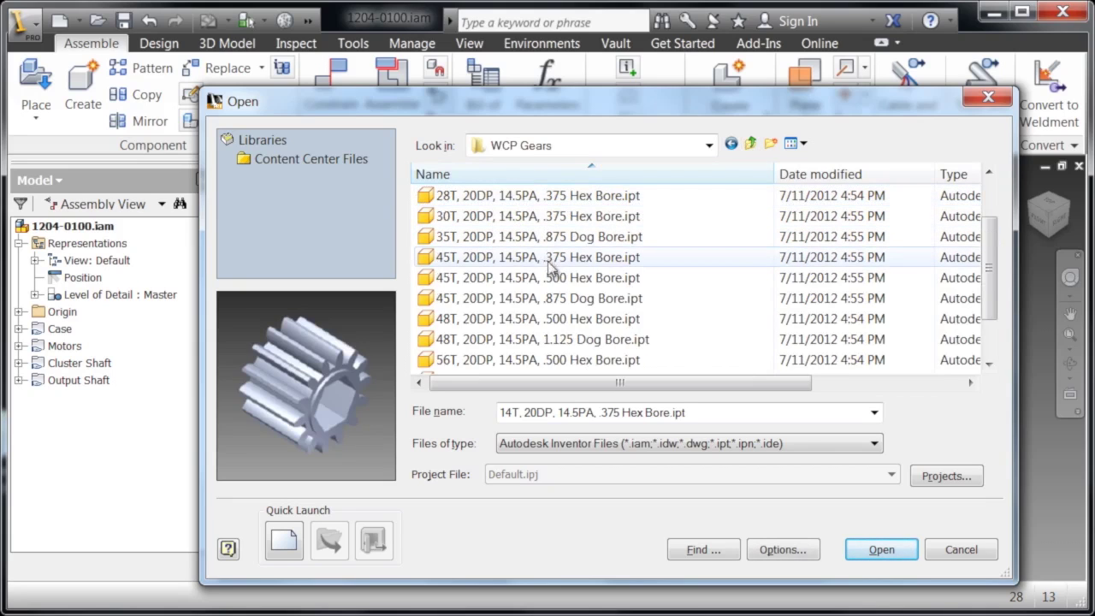
scroll(550, 267, down, 1)
ctrl+click(517, 301)
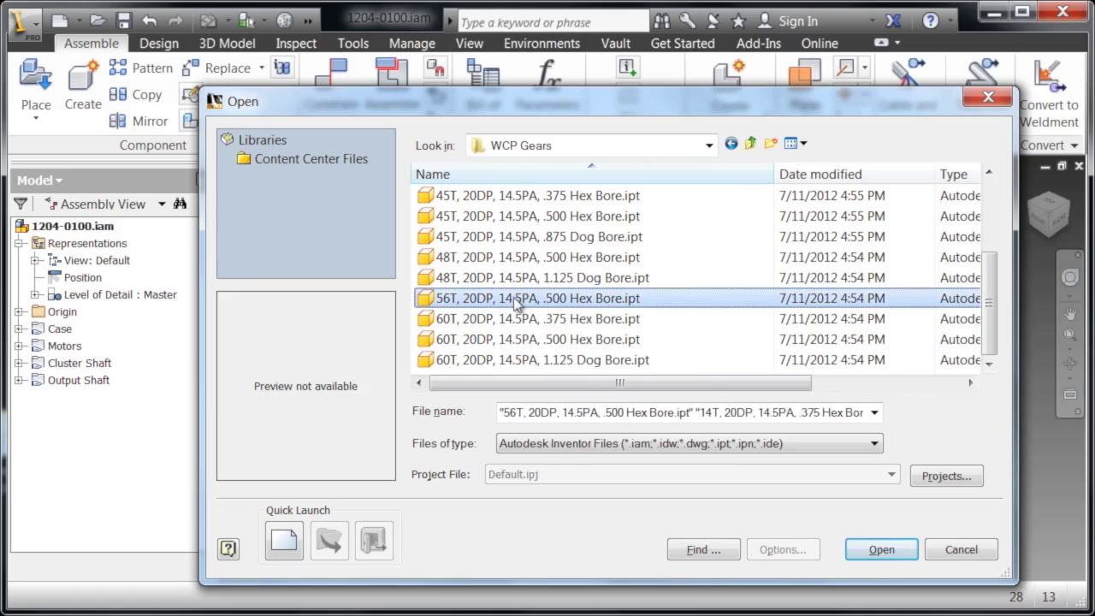
right_click(517, 305)
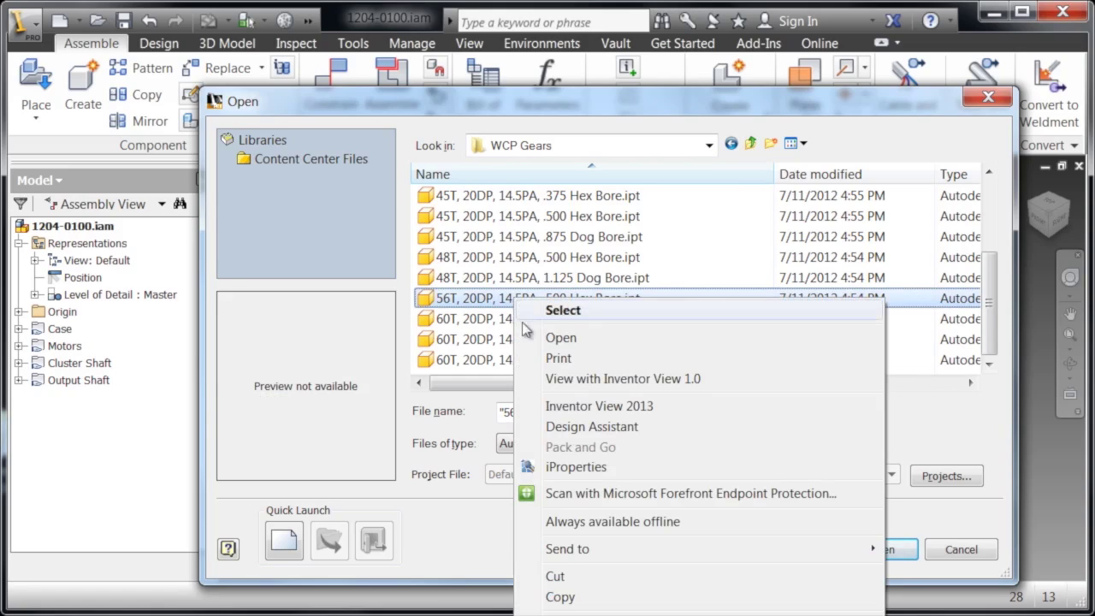
click(552, 598)
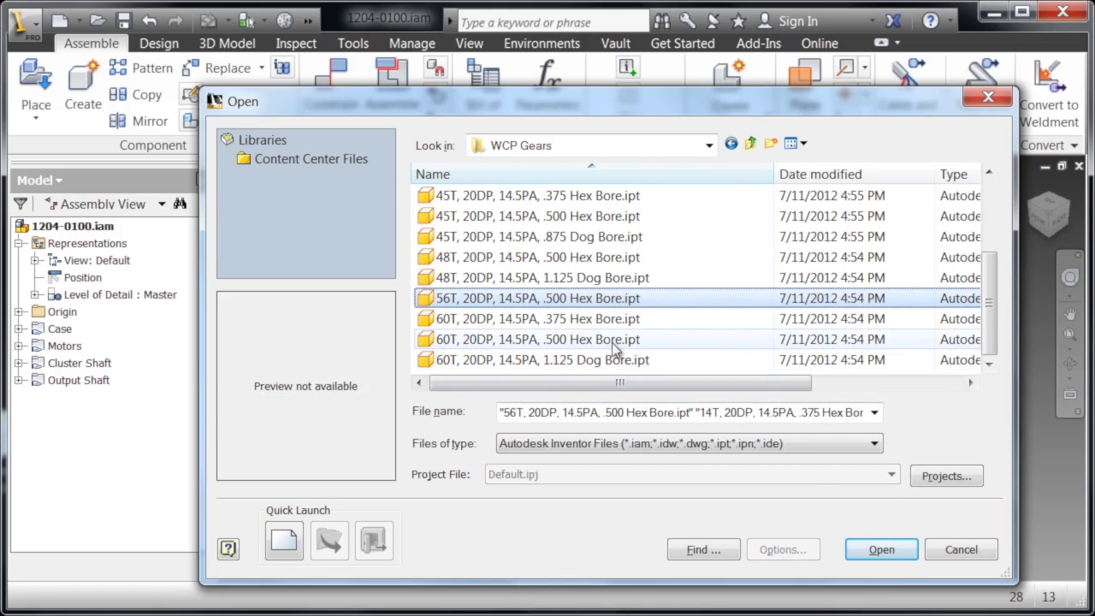
Paste the two gear files into the 1204-0100 project folder.
key(BackSpace)
key(alt+Left)
key(alt+Left)
key(alt+Left)
key(alt+Left)
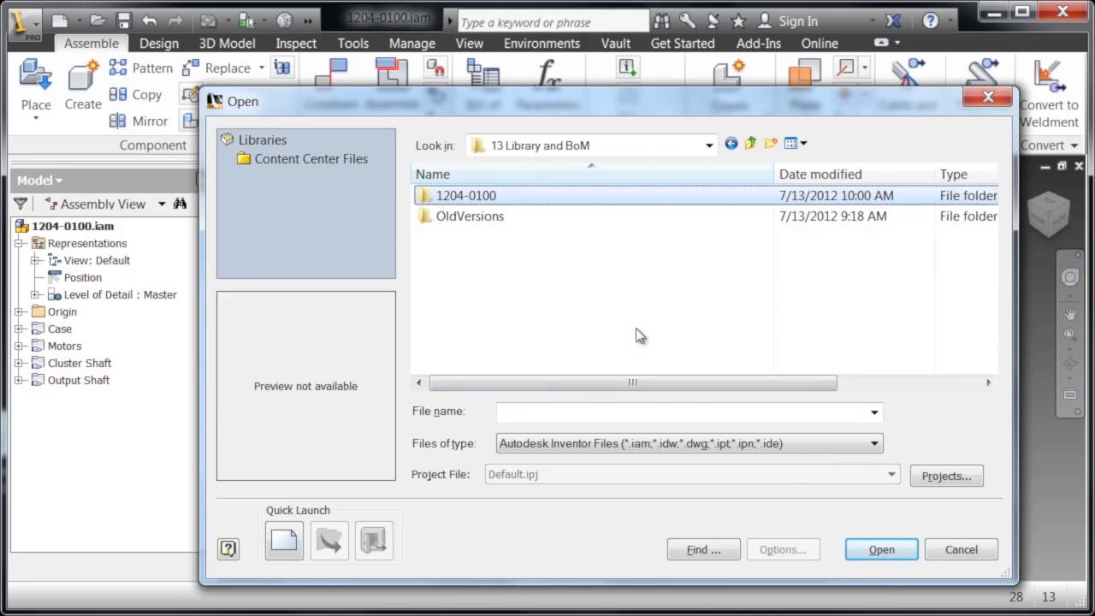
scroll(638, 335, down, 6)
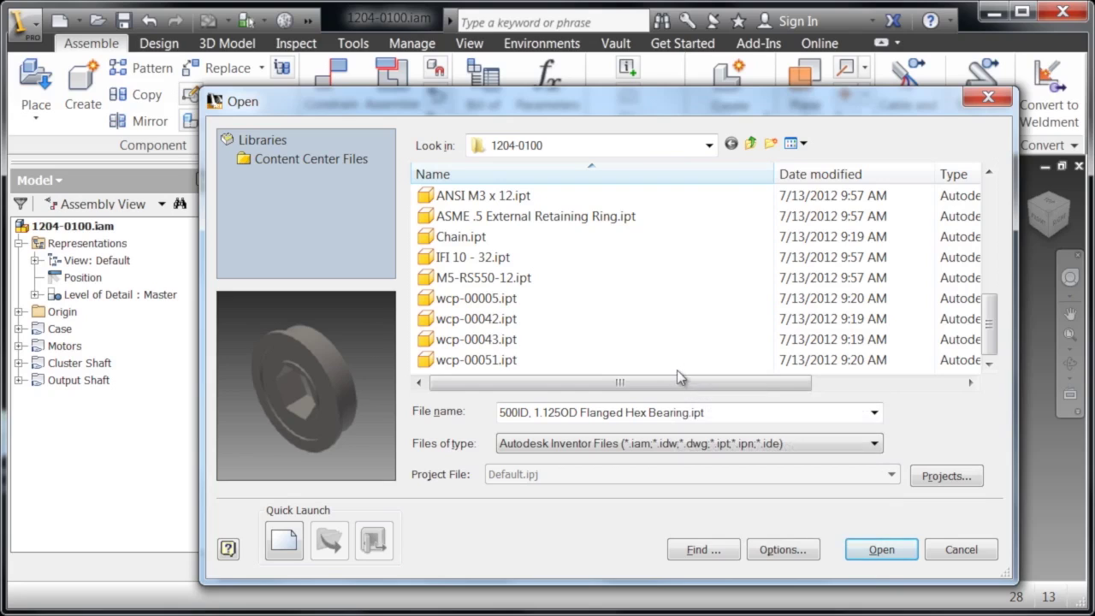
right_click(677, 373)
click(723, 471)
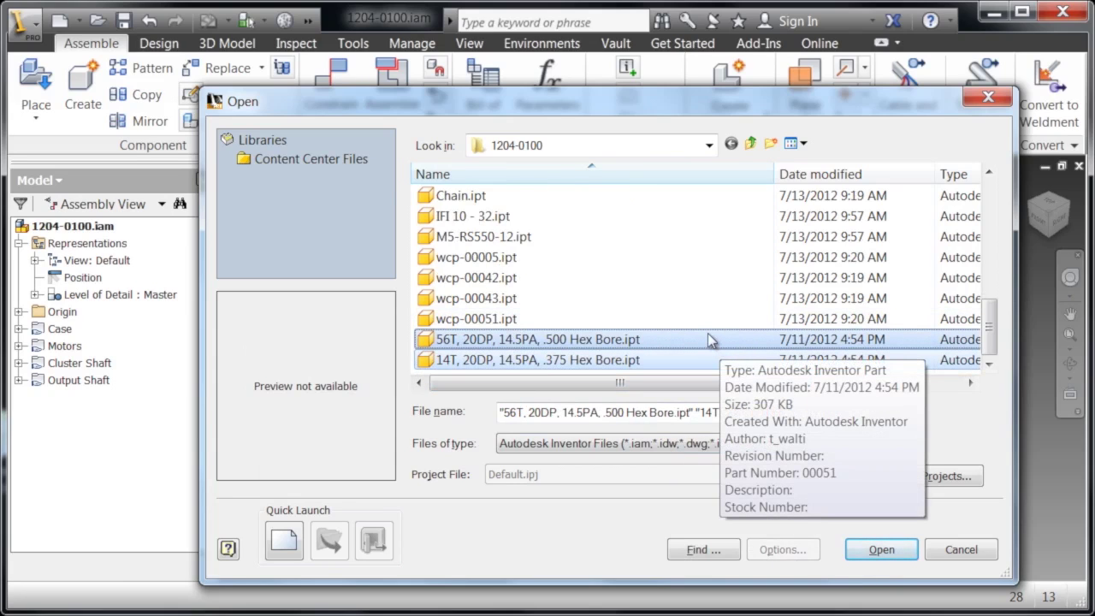
scroll(707, 338, up, 1)
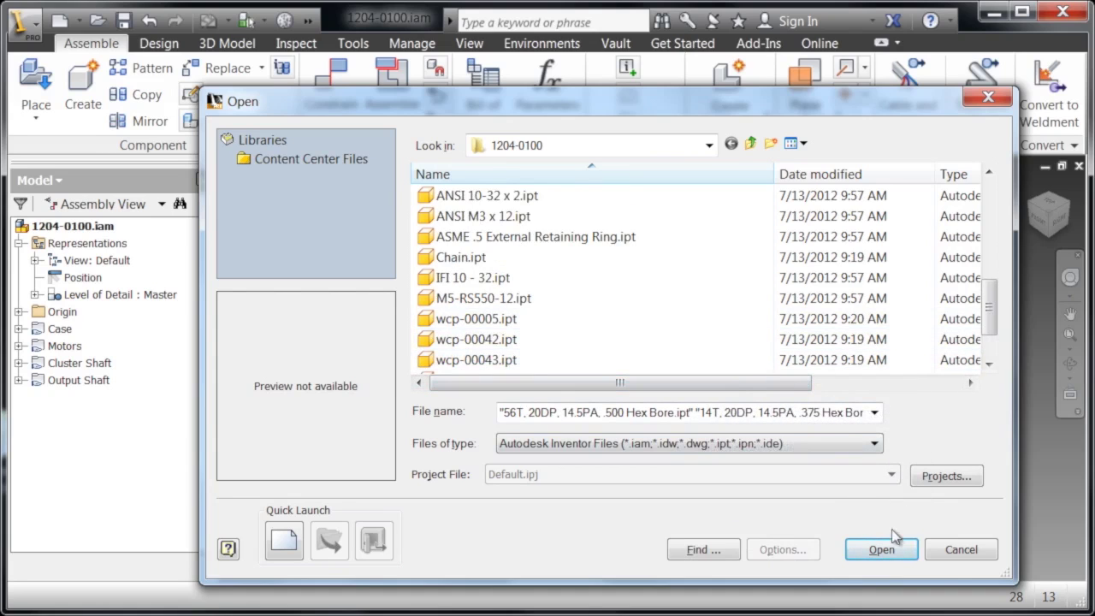
Place the 14T and 56T gear parts into the gearbox assembly.
click(952, 552)
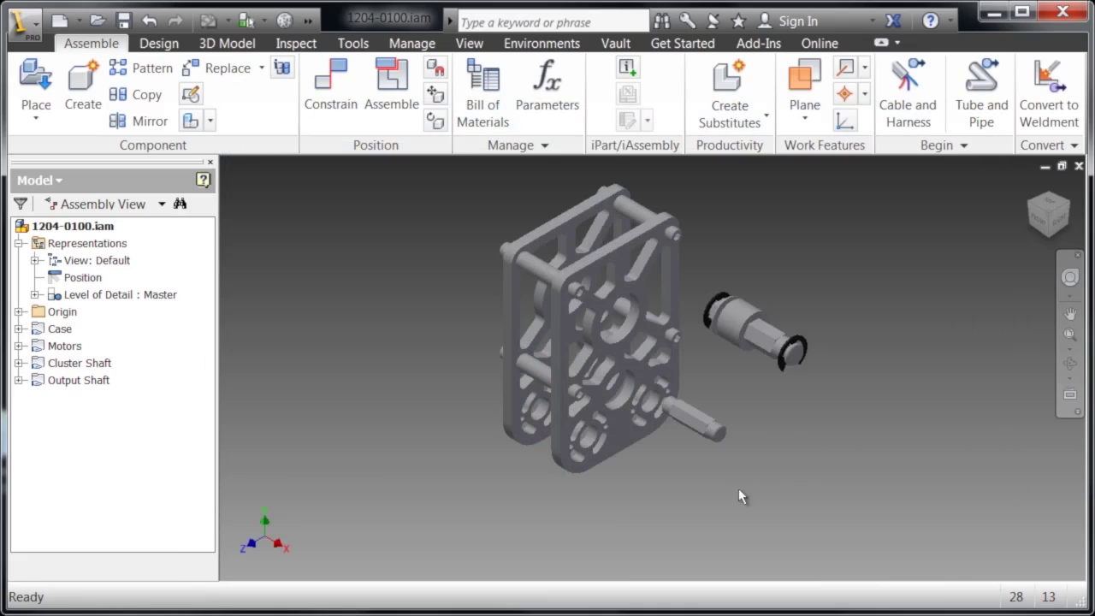
right_click(426, 421)
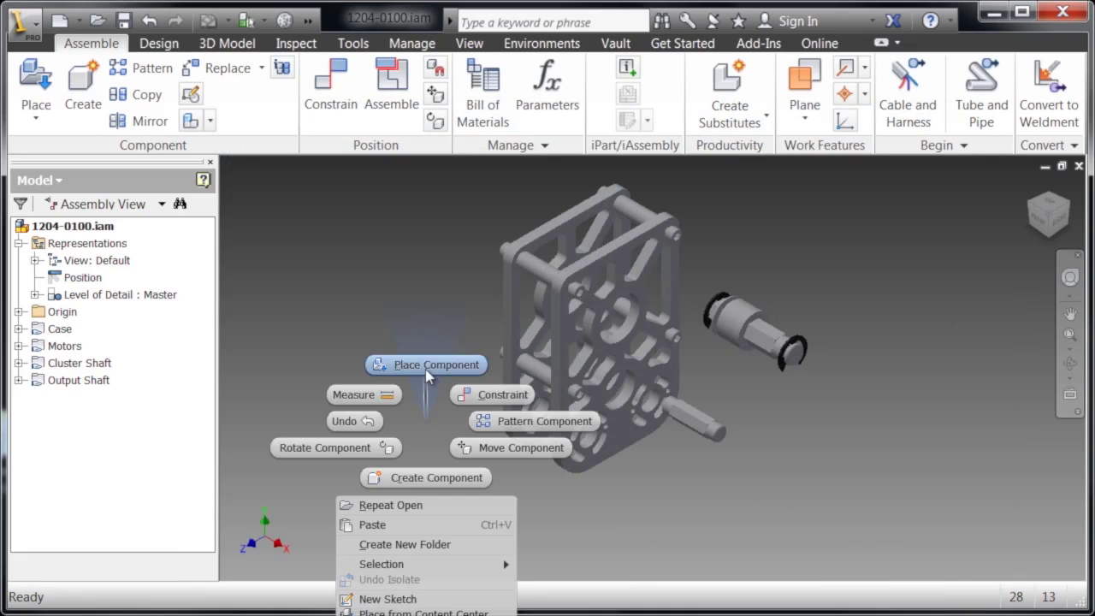
click(428, 366)
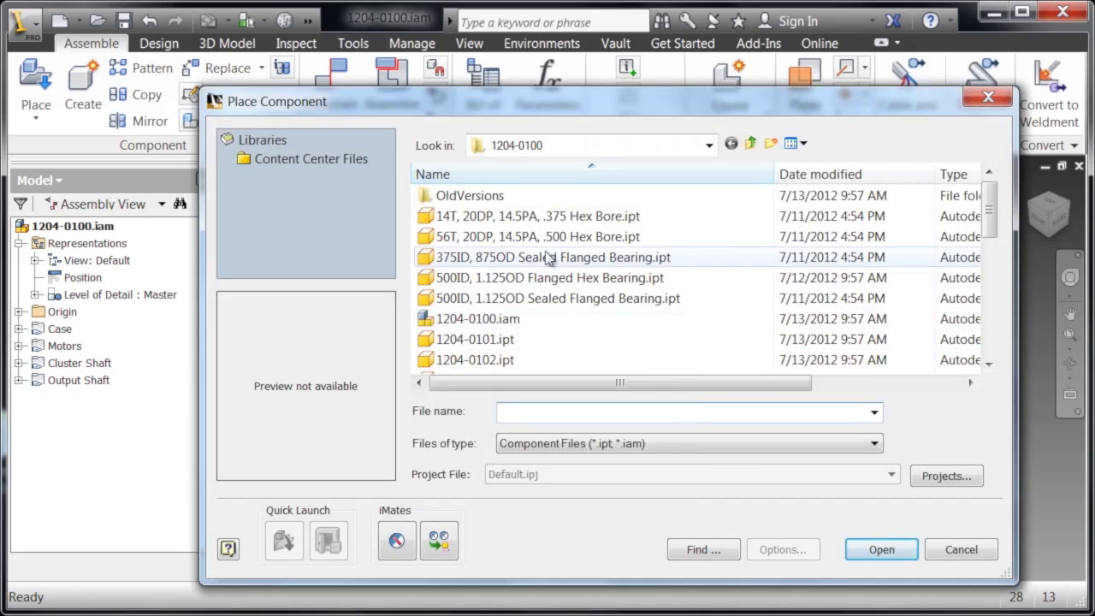
click(532, 217)
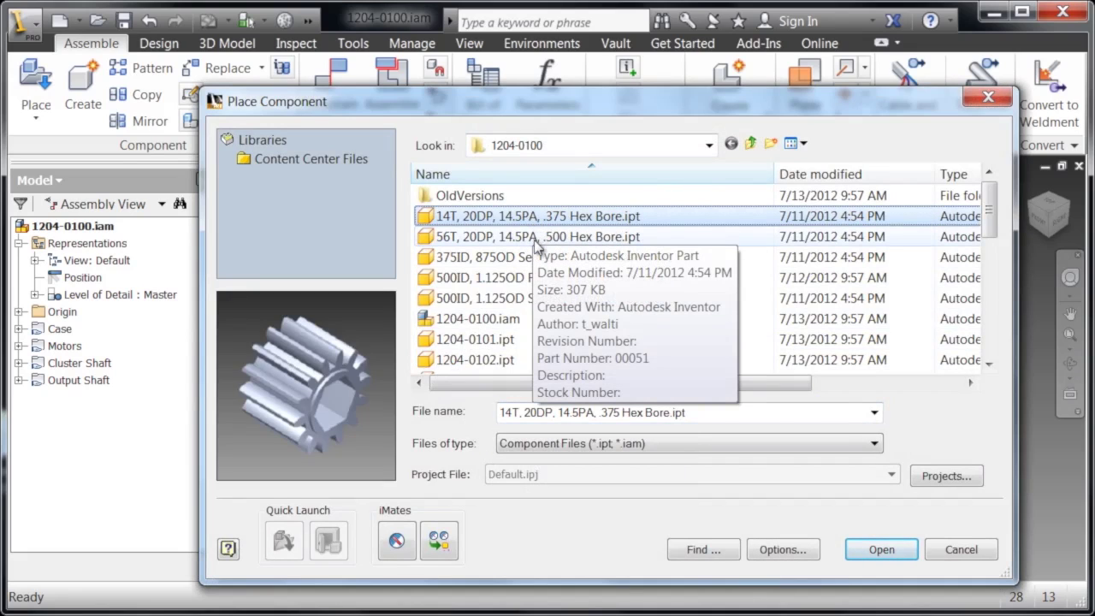
ctrl+click(535, 239)
click(892, 552)
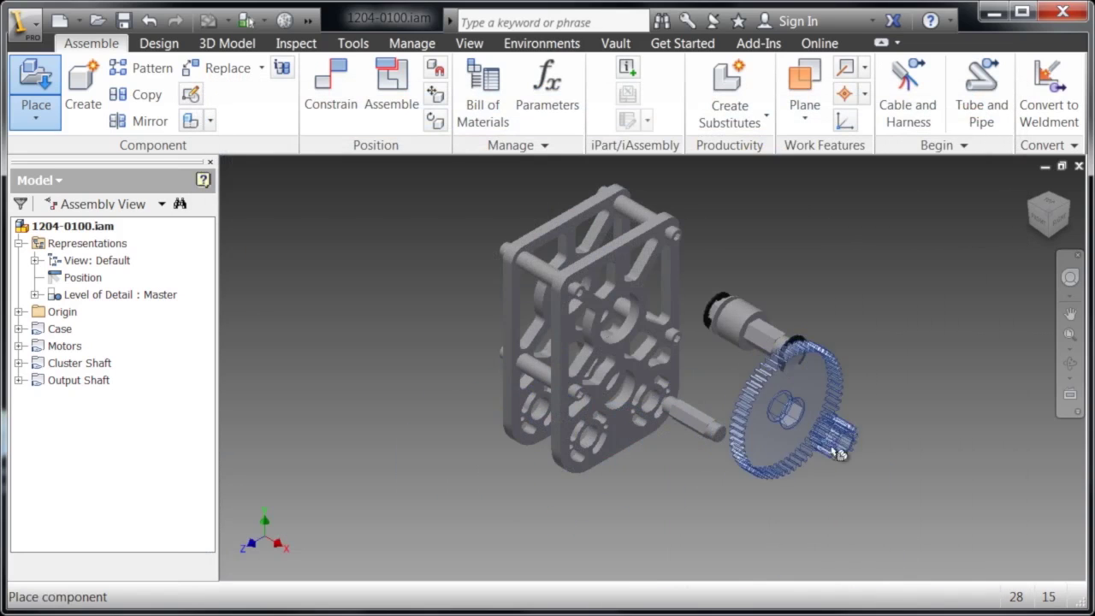
click(886, 449)
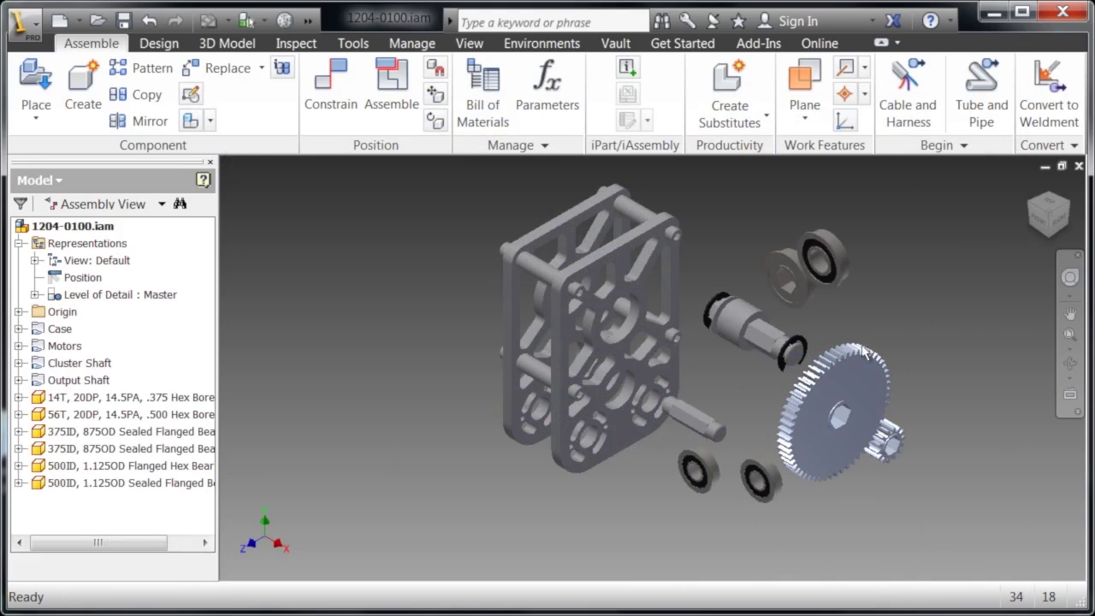
Start an Insert constraint to mount the gears and bearings.
right_click(712, 523)
click(769, 496)
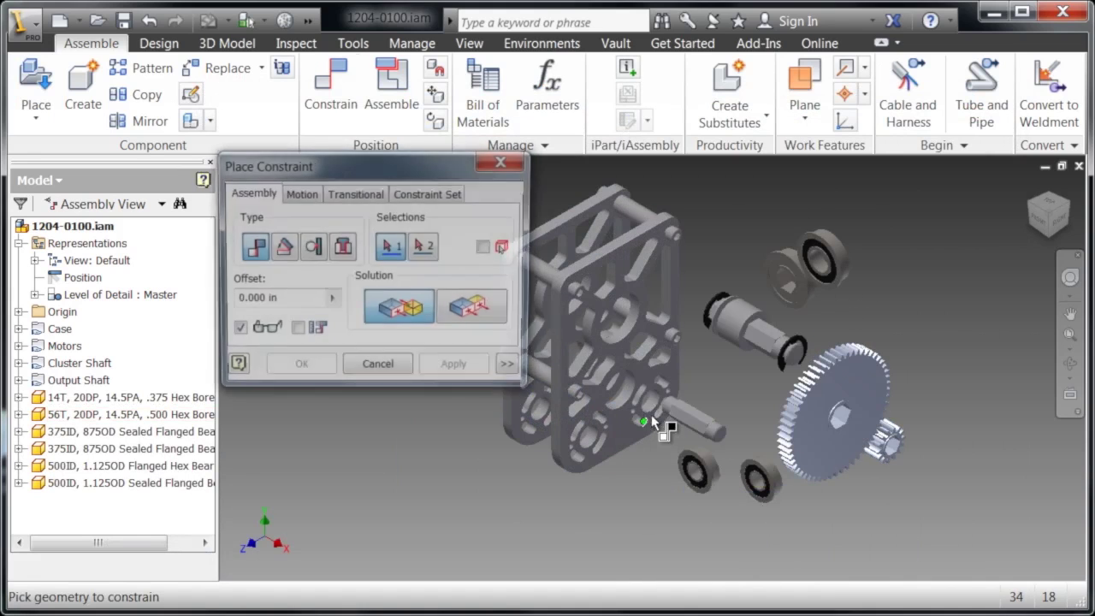
click(342, 247)
scroll(663, 451, up, 3)
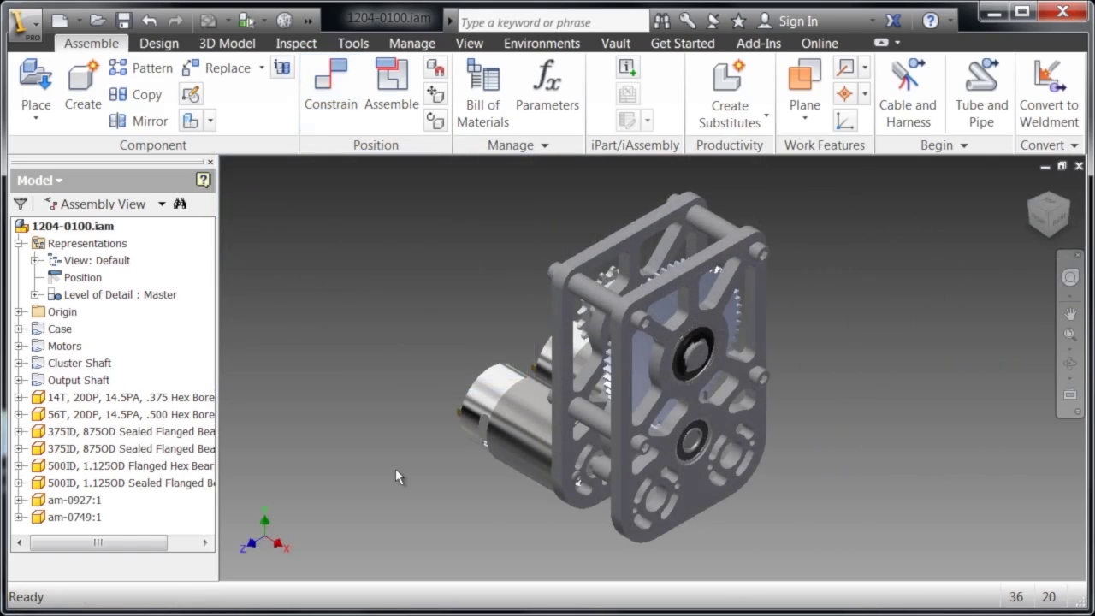
Open the Bill of Materials for 1204-0100.iam and move the dialog aside.
click(480, 95)
drag(559, 61, 656, 65)
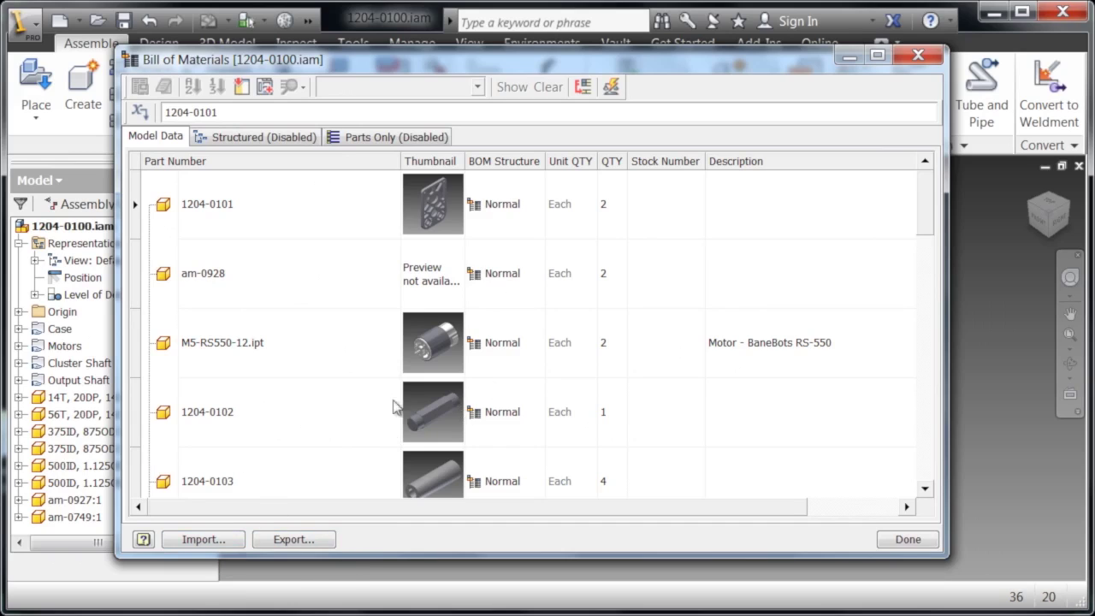
Import BoM Template.xml into the bill of materials and enlarge the dialog.
click(205, 540)
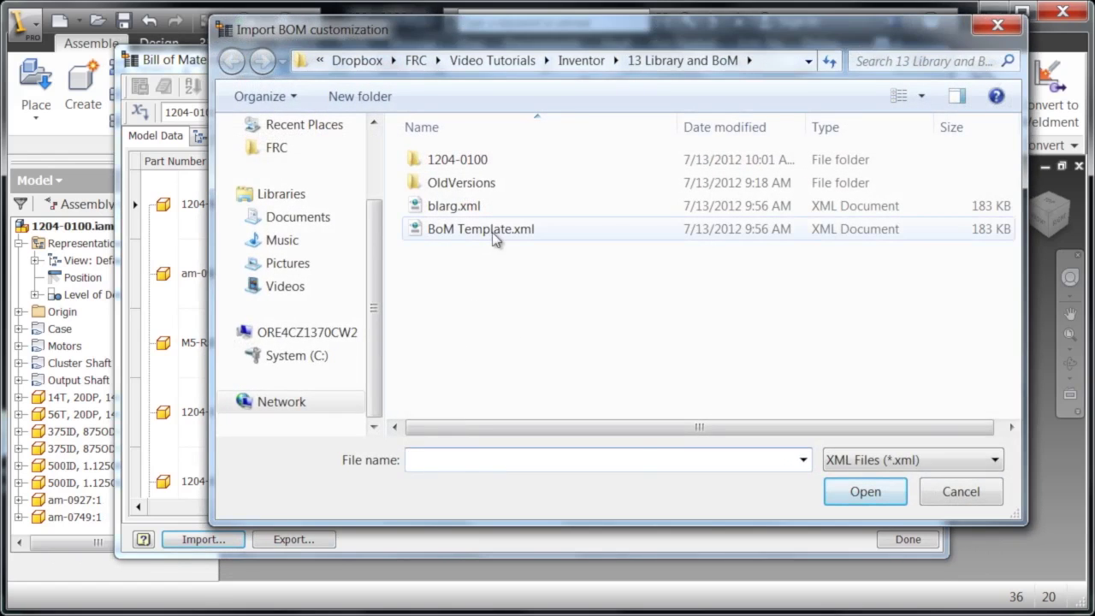
click(492, 231)
click(862, 492)
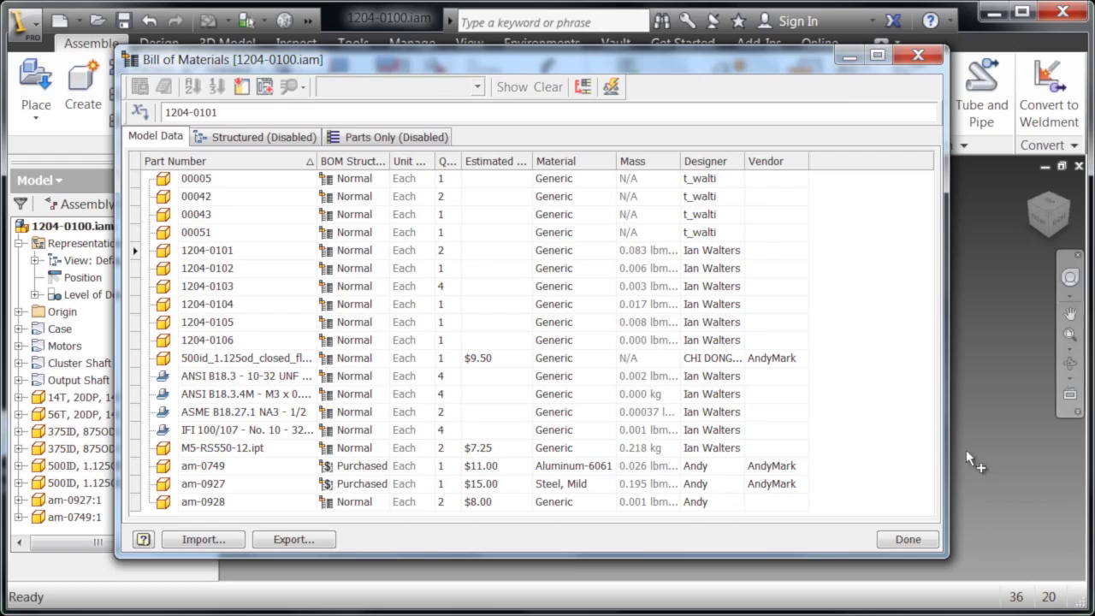
drag(947, 440, 1050, 425)
drag(786, 61, 694, 62)
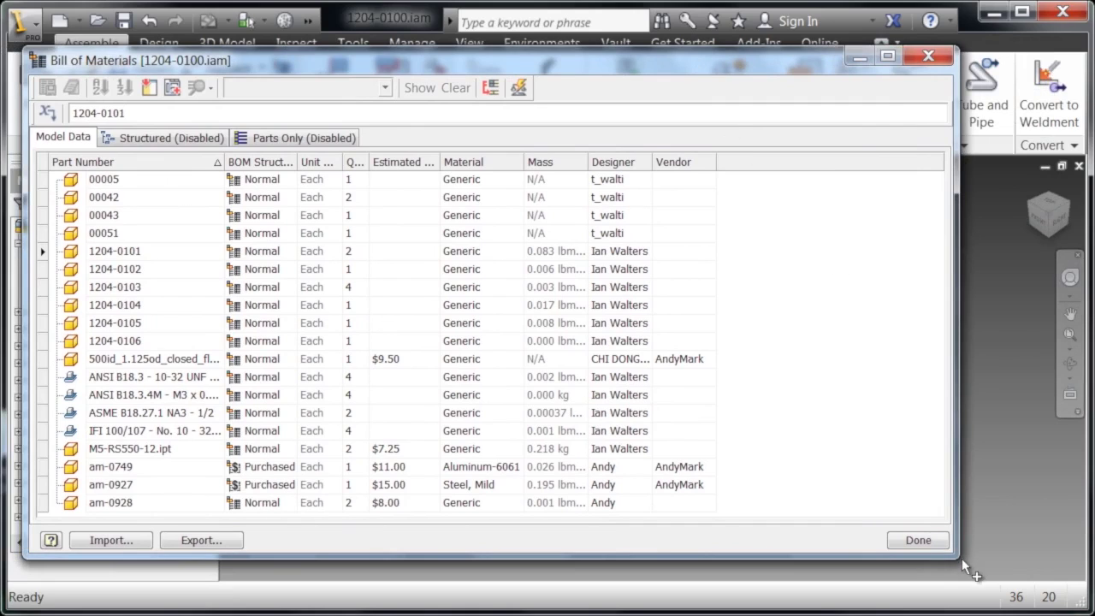
drag(962, 558, 1064, 578)
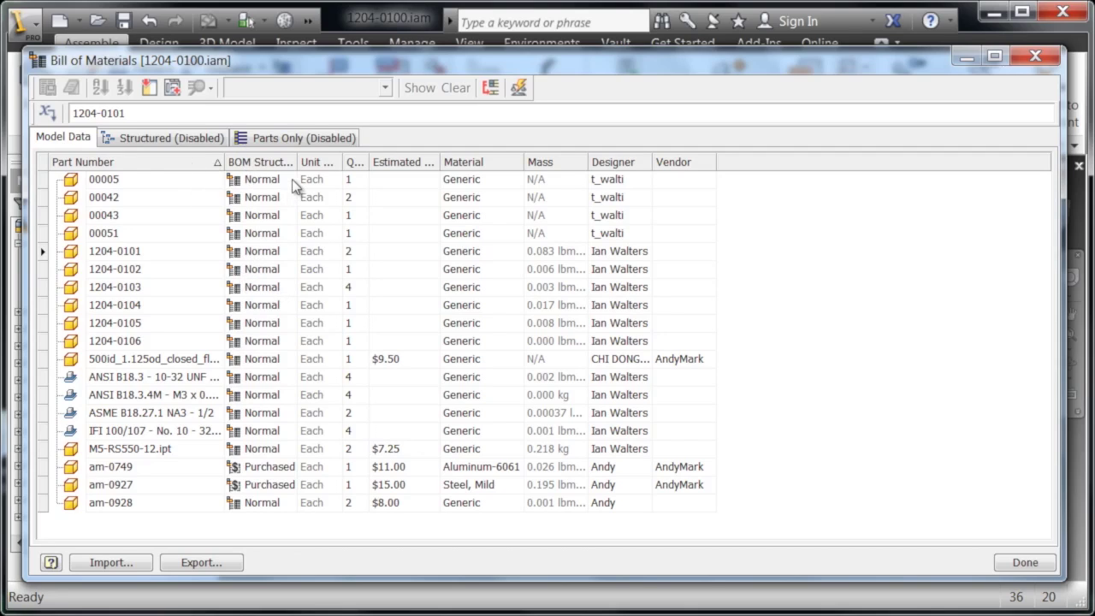
Replace part number 00005 and the following rows with 14T Gear, 56T Gear and the bearing names.
click(261, 179)
click(190, 182)
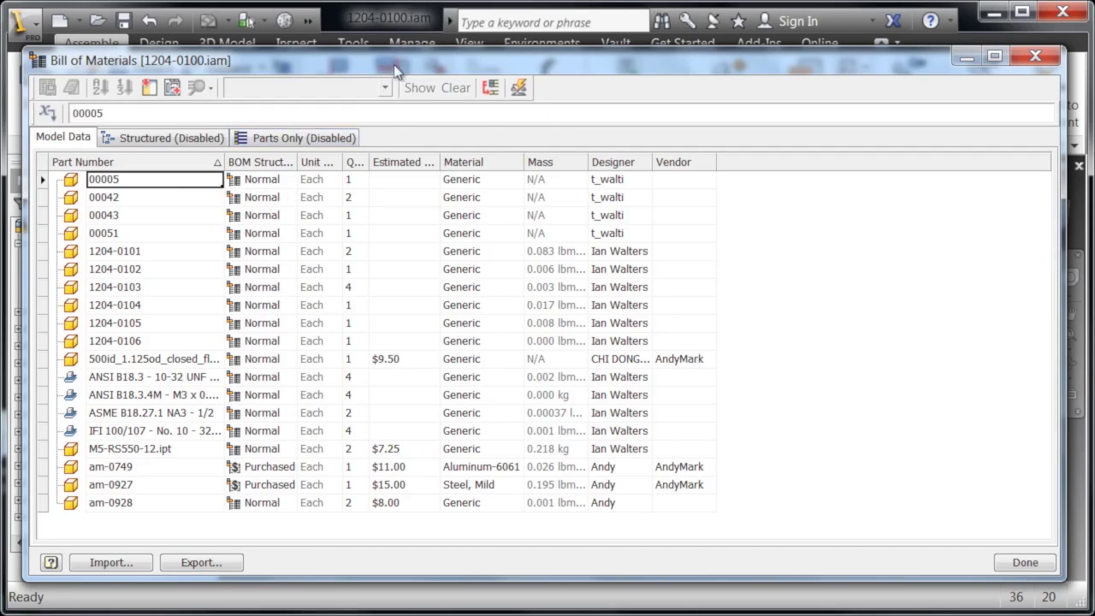
drag(257, 60, 1030, 88)
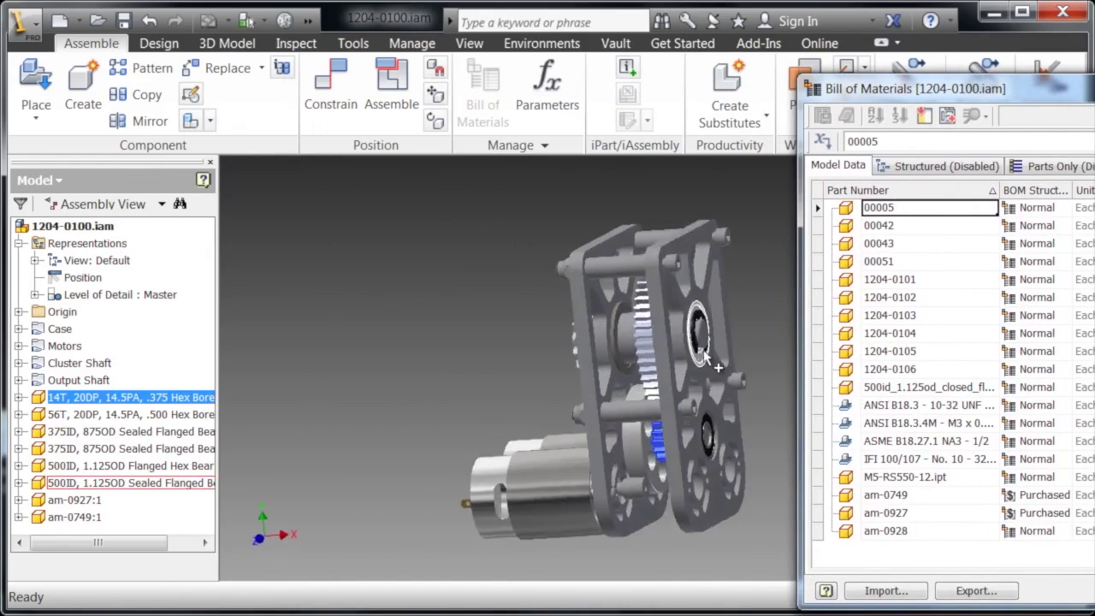
click(892, 210)
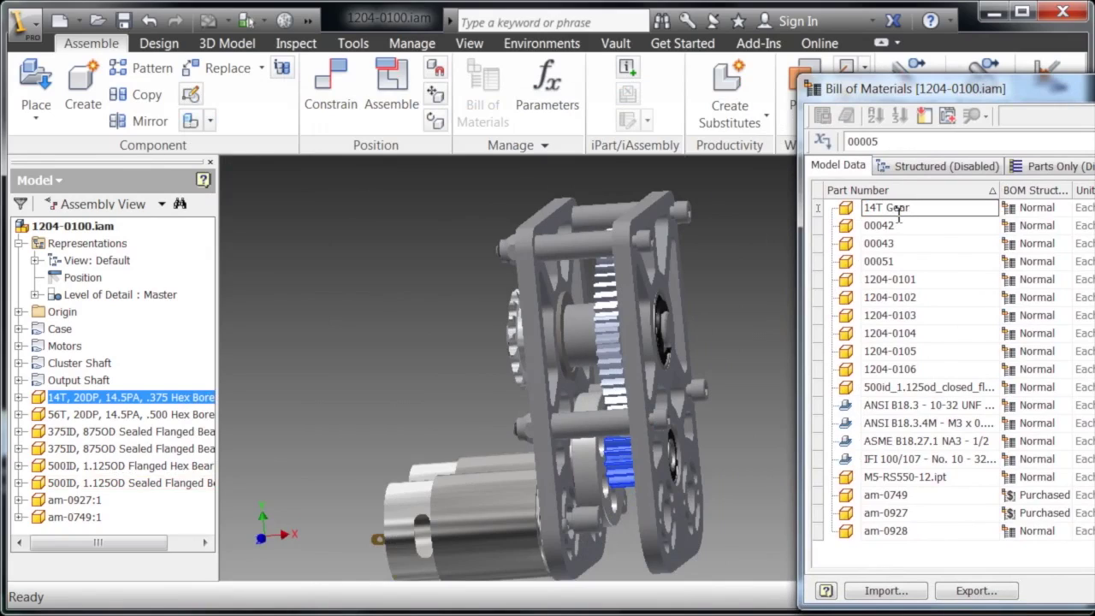
click(912, 245)
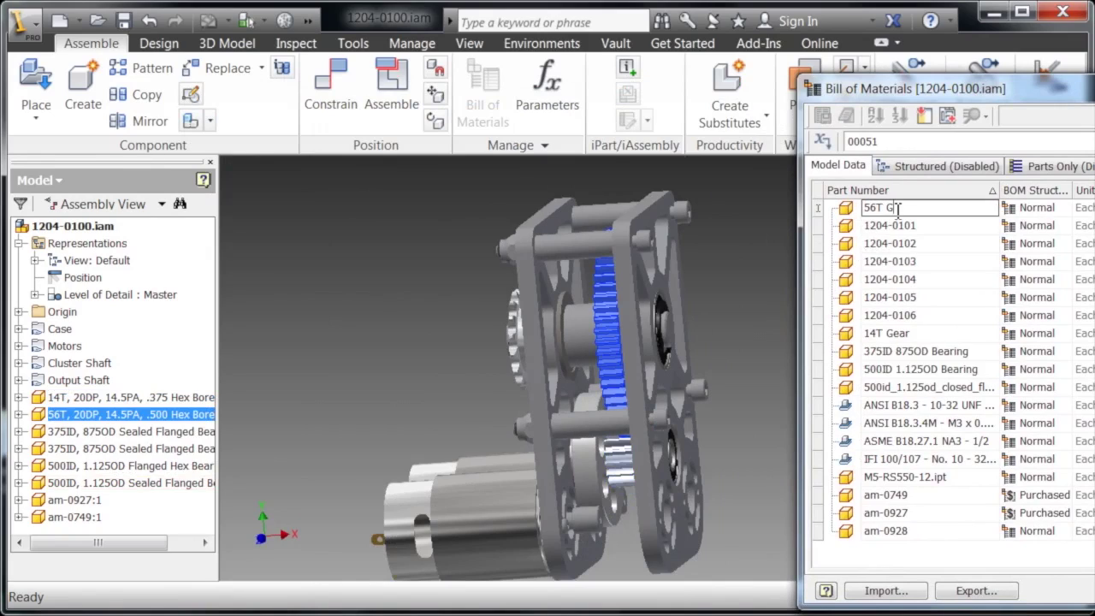
key(Return)
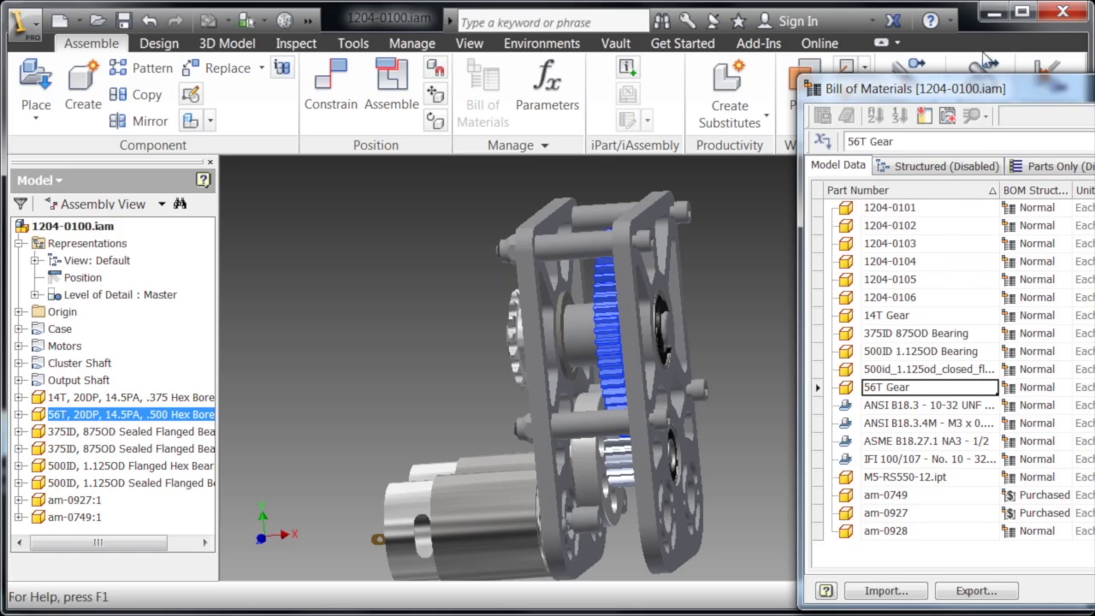
drag(988, 94, 253, 50)
Set 14T Gear's BOM Structure to Purchased, fill it down to am-0928, and sort by Part Number.
click(305, 293)
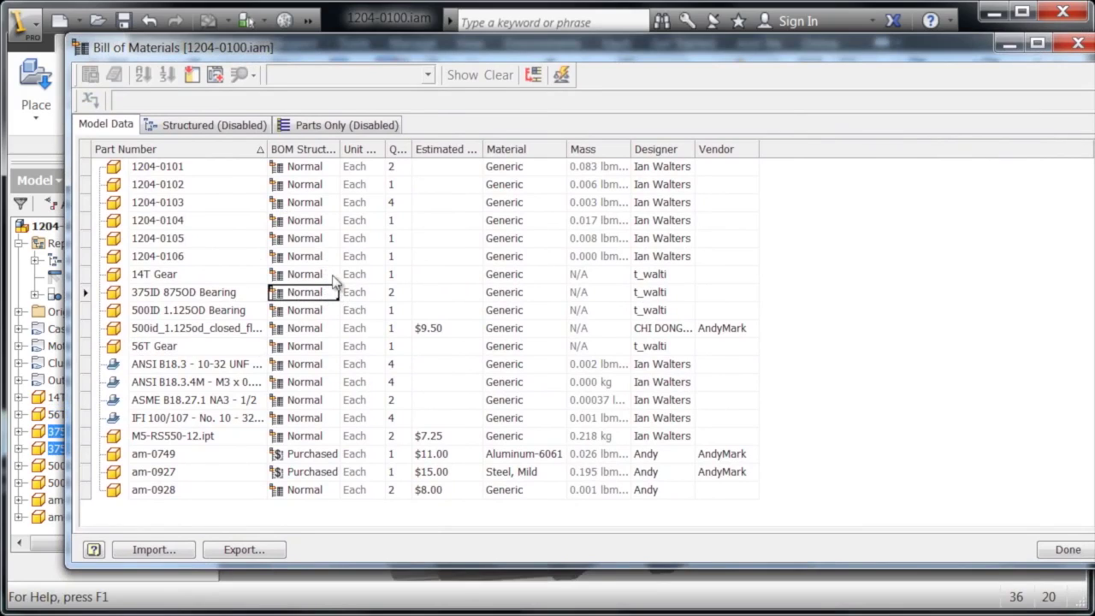
double_click(333, 275)
click(331, 275)
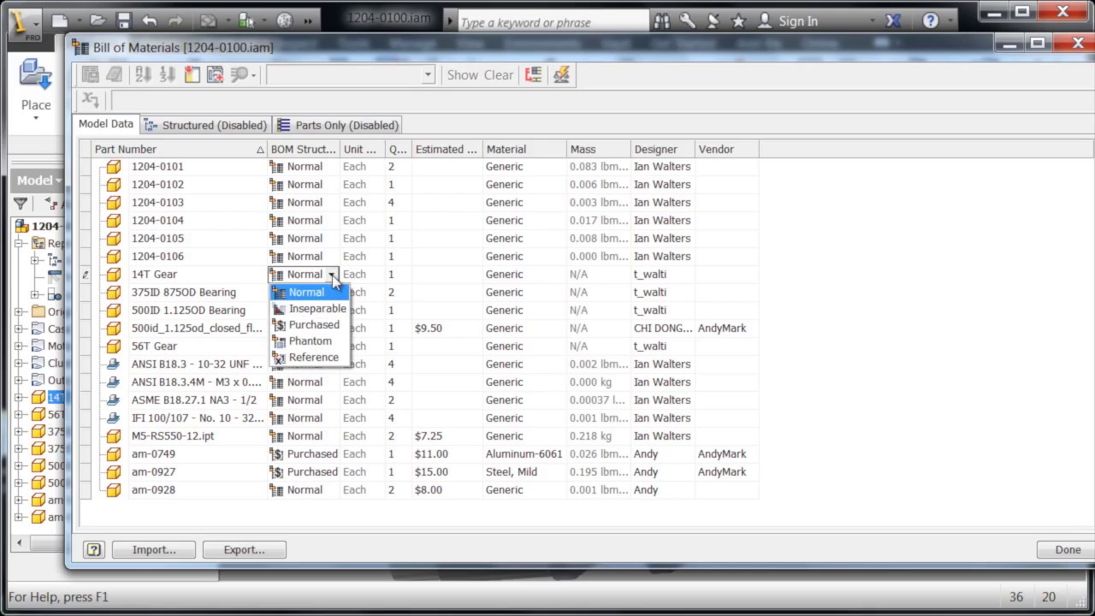
click(326, 330)
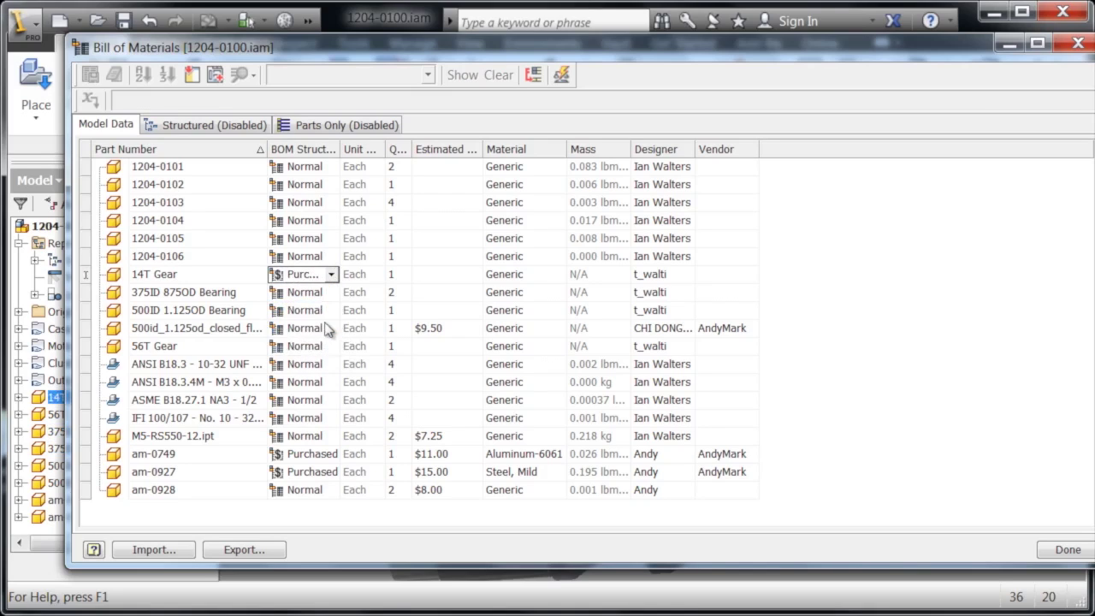
click(369, 274)
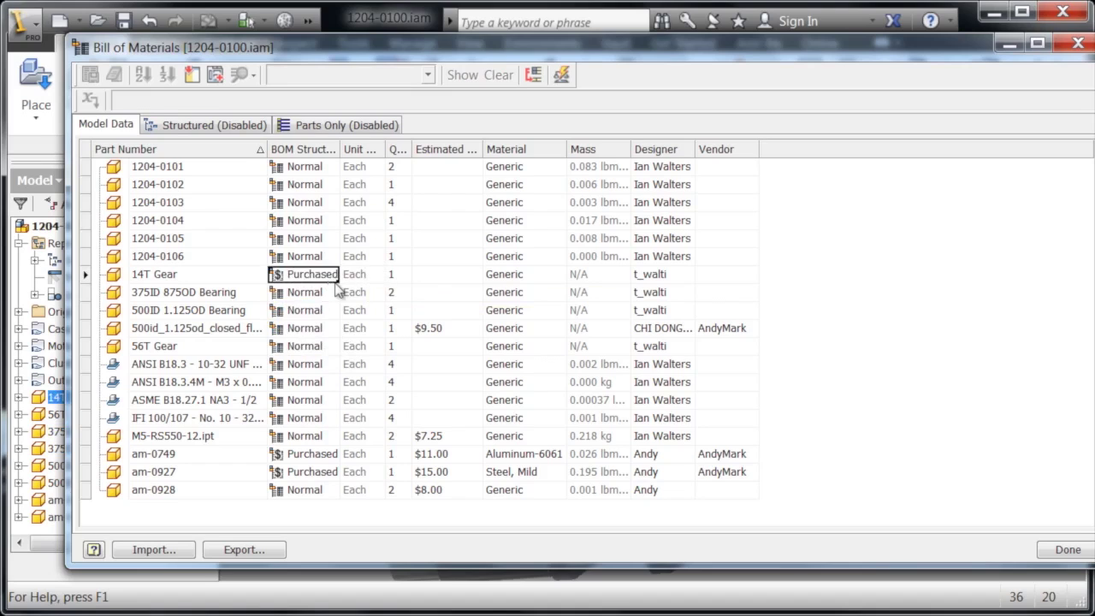
drag(336, 291, 338, 510)
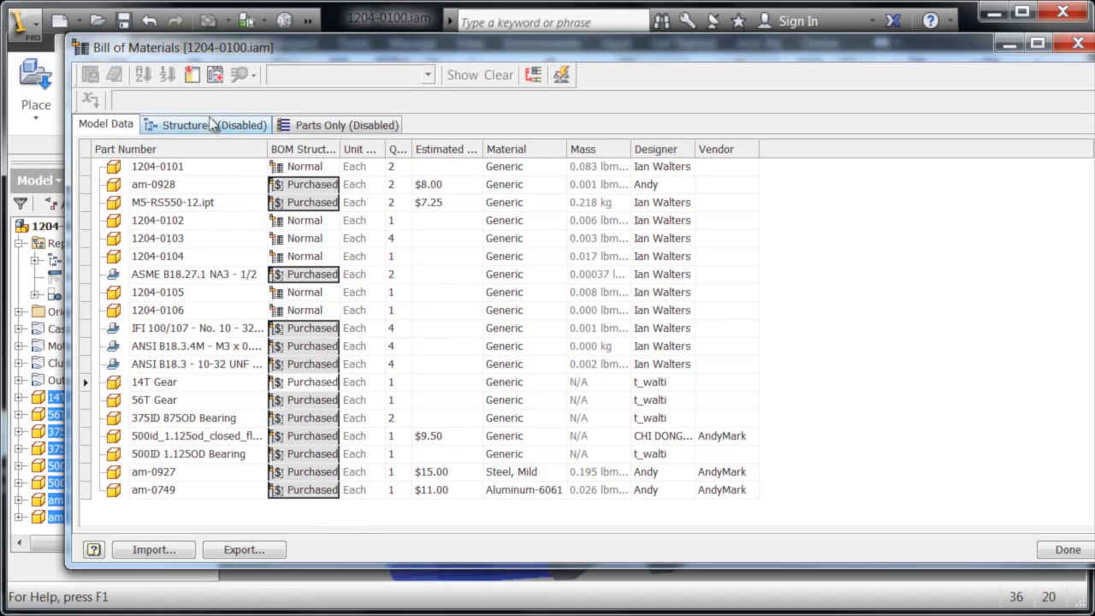
click(215, 152)
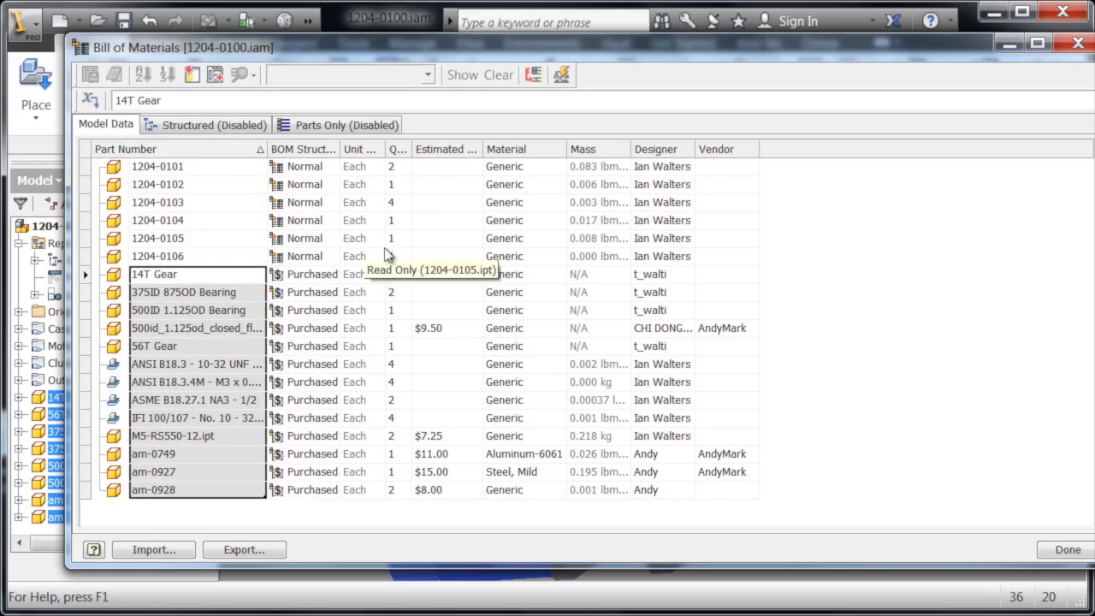
click(229, 225)
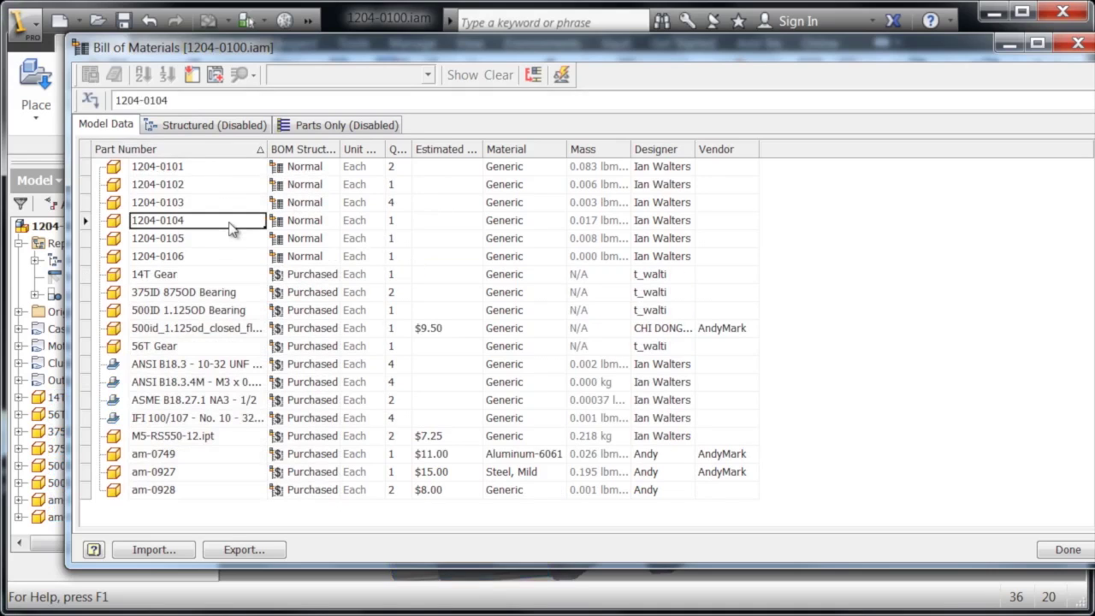
Enter Estimated Cost 10 for 14T Gear, 4 and 5 for the two bearings.
click(430, 279)
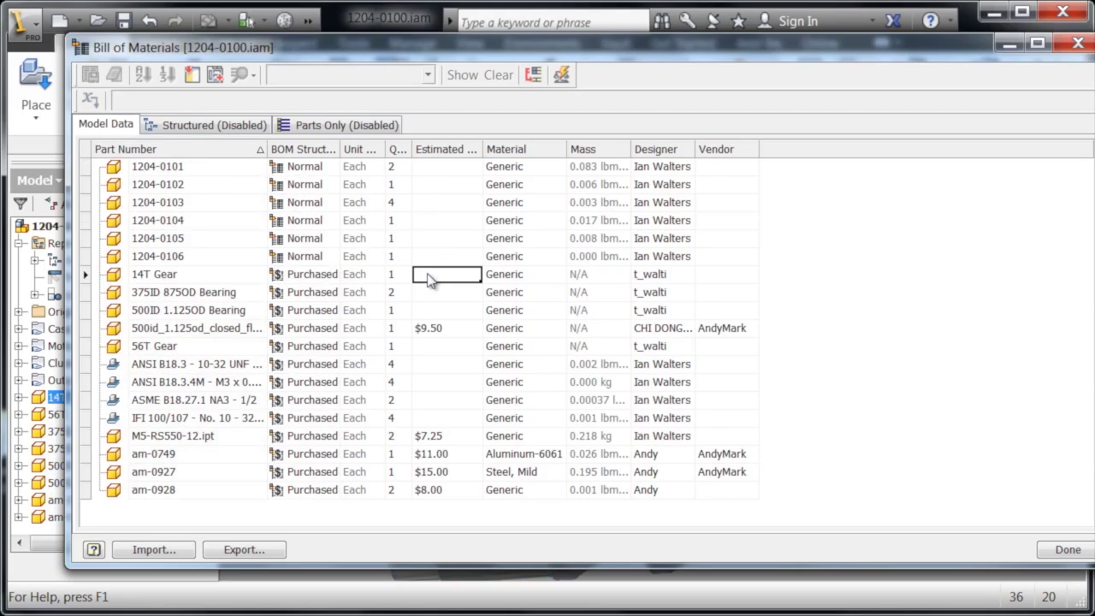
text(10)
key(Return)
click(442, 292)
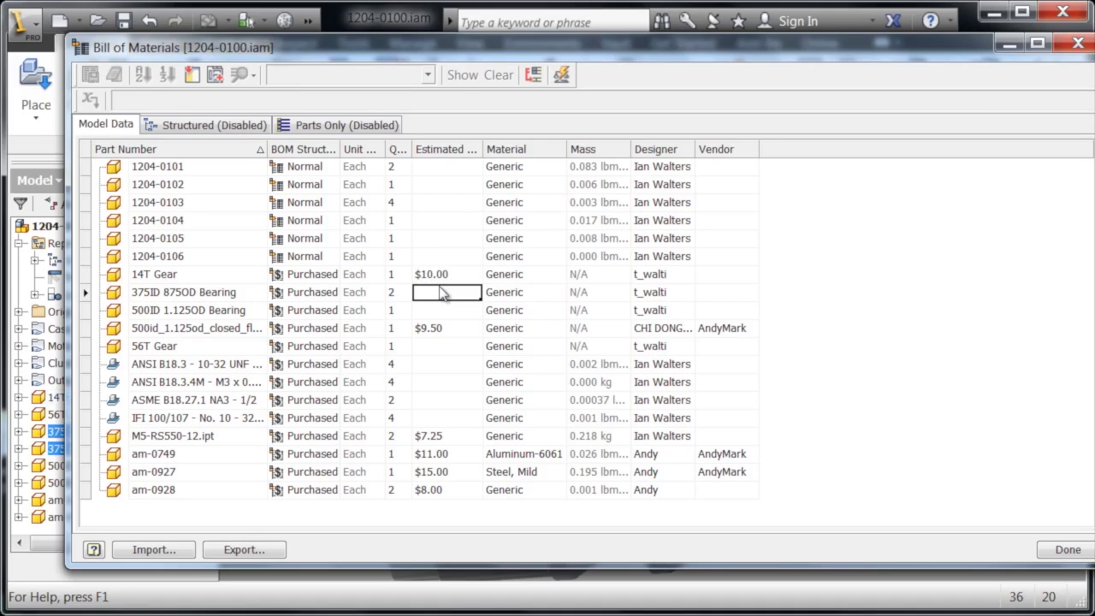
text(4)
key(Return)
click(436, 310)
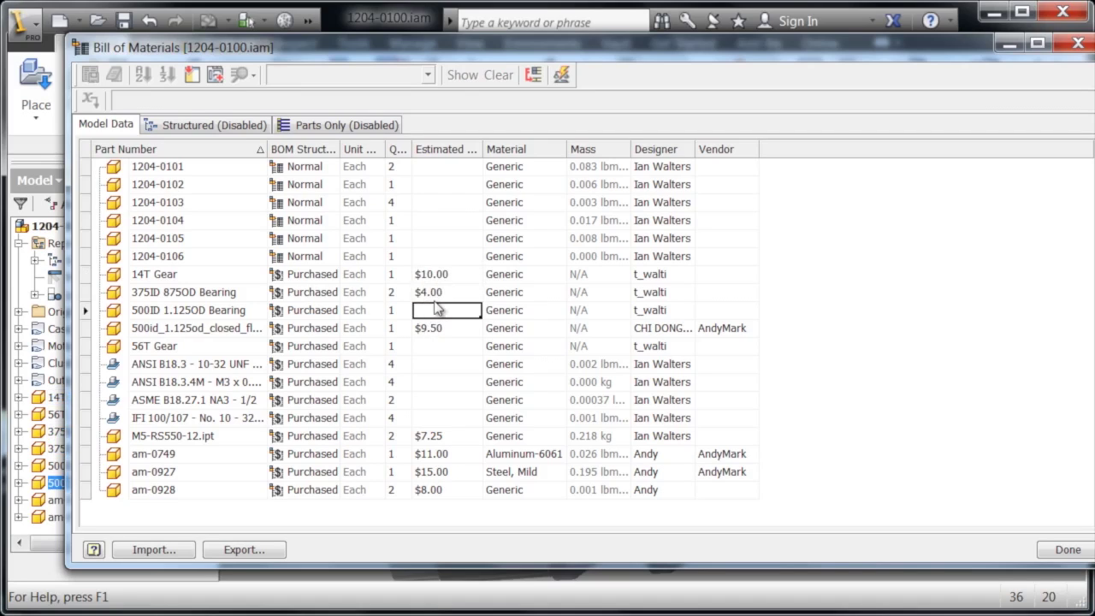
text(5)
key(Return)
Enter WestCoast Products as 14T Gear's vendor, fill it down to both bearings, then repeat for 56T Gear.
click(728, 277)
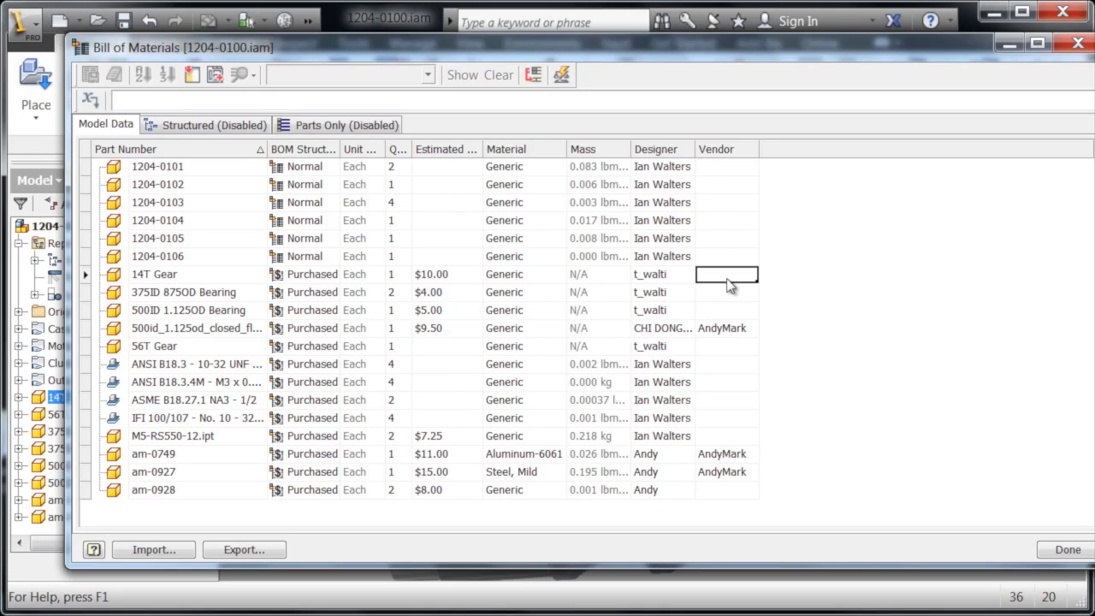
text(WestCoast Products)
key(Return)
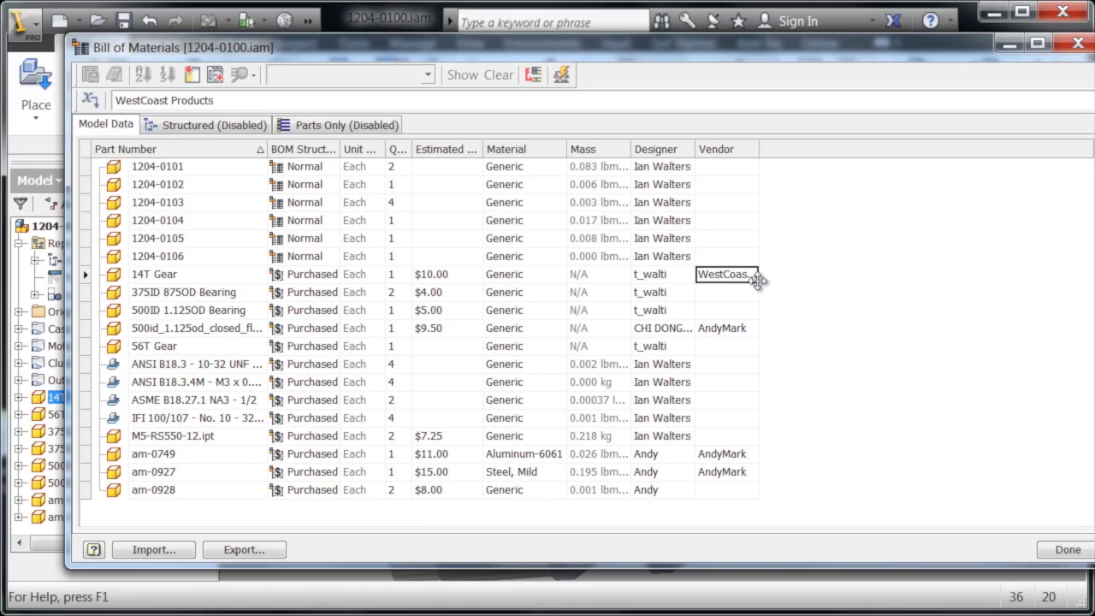
drag(758, 279, 757, 310)
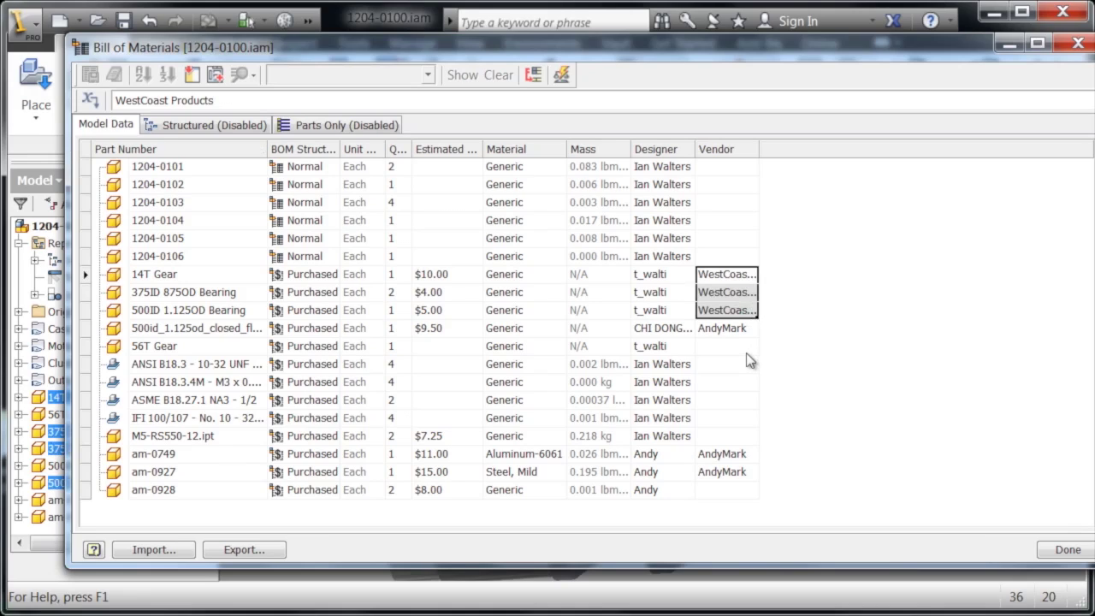
click(744, 352)
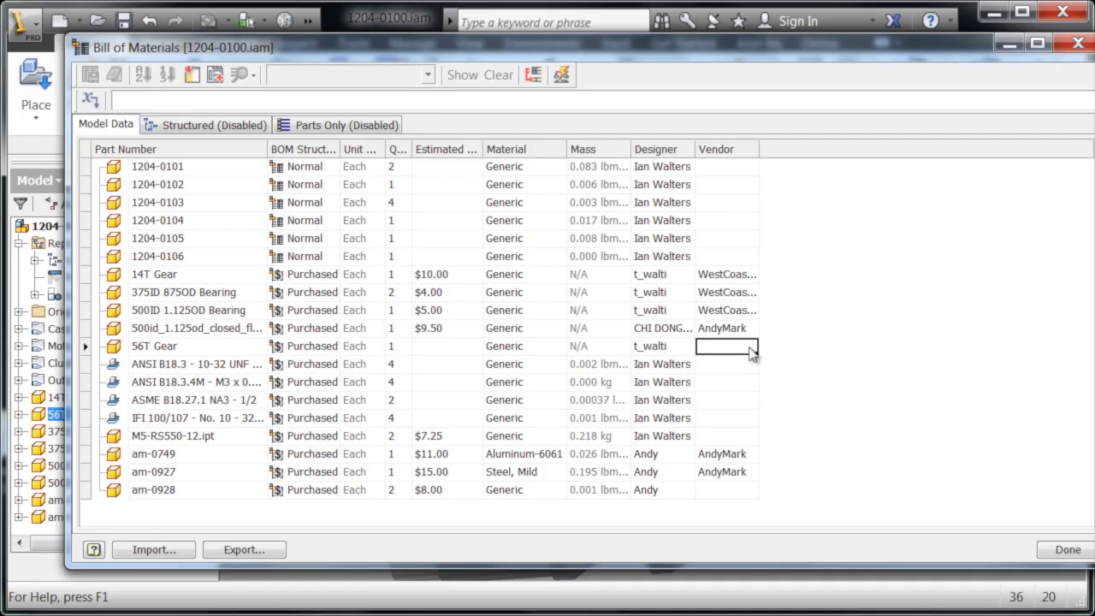
text(WestCoas)
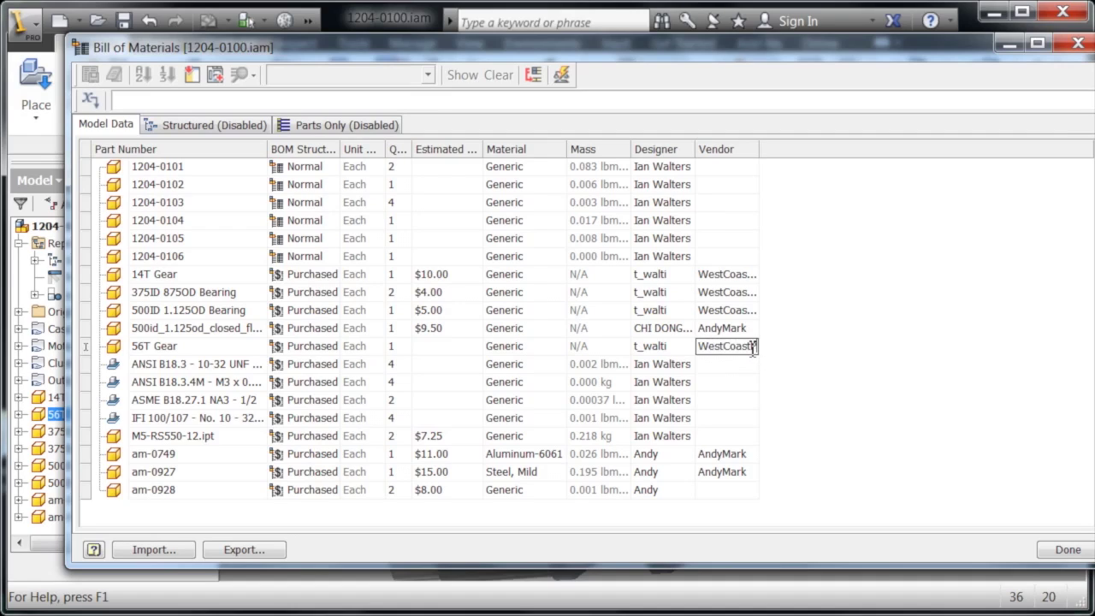
text(t Products)
key(Return)
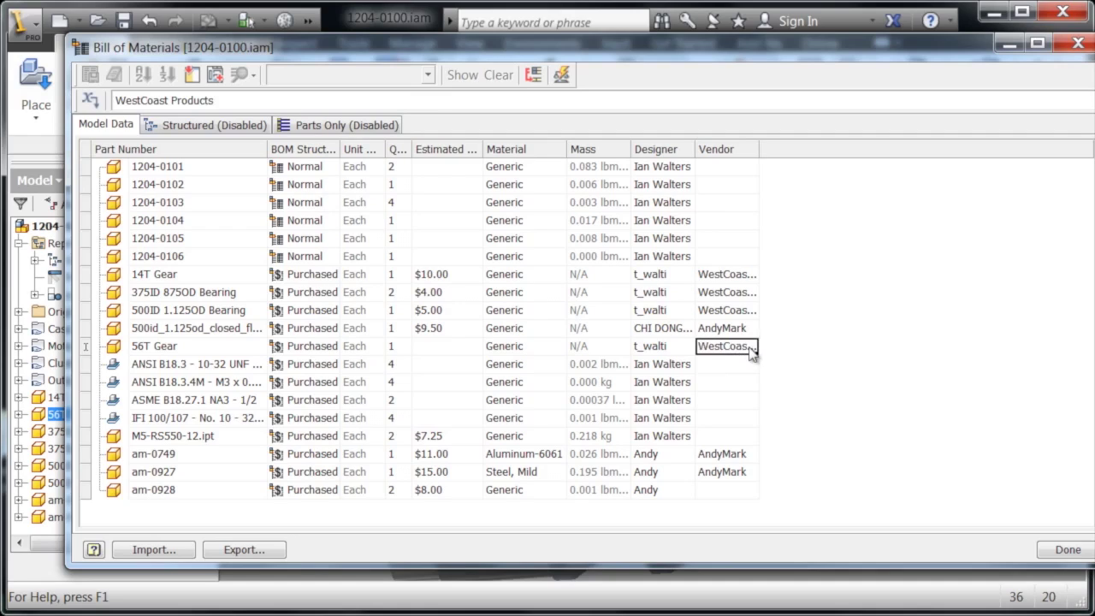
Set the first fastener's vendor to Fastener and fill it down the three fastener rows below.
click(748, 367)
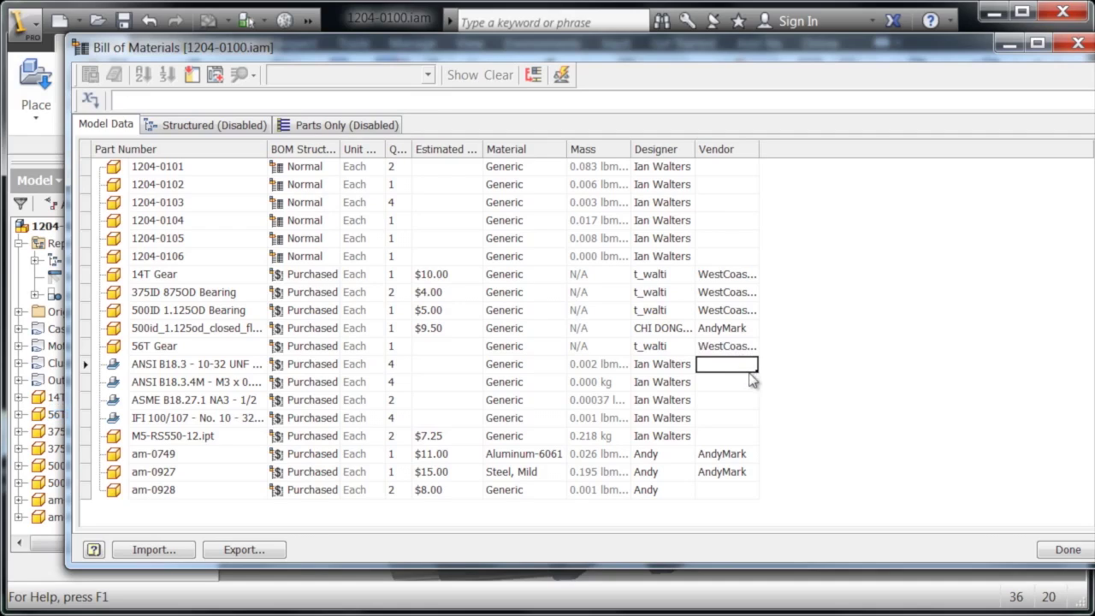
drag(676, 48, 1094, 43)
key(F2)
drag(409, 296, 308, 273)
drag(1006, 48, 942, 53)
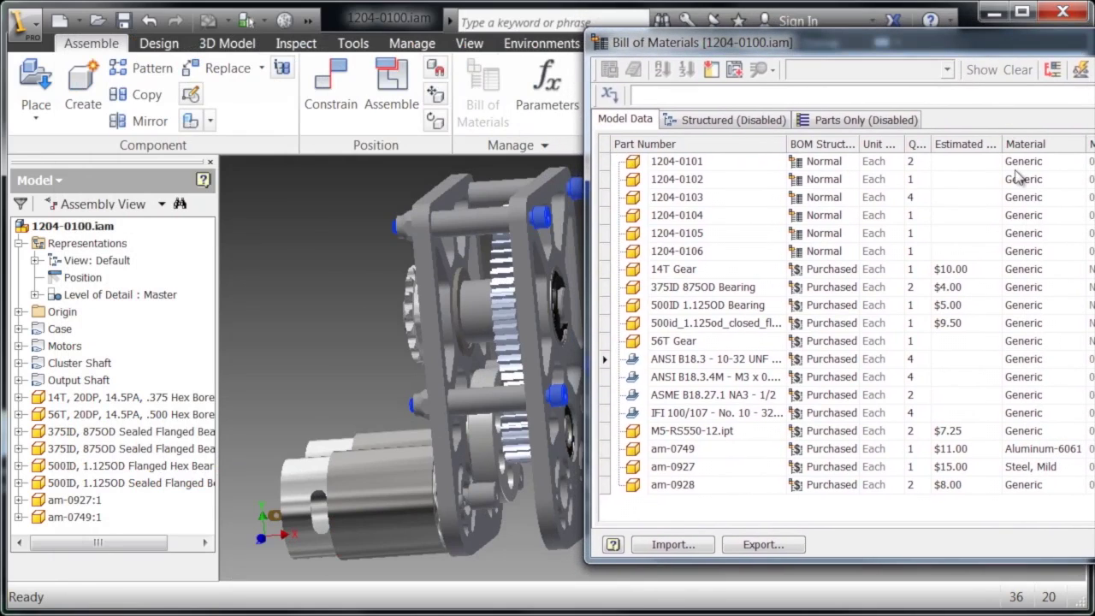
key(Down)
key(Down)
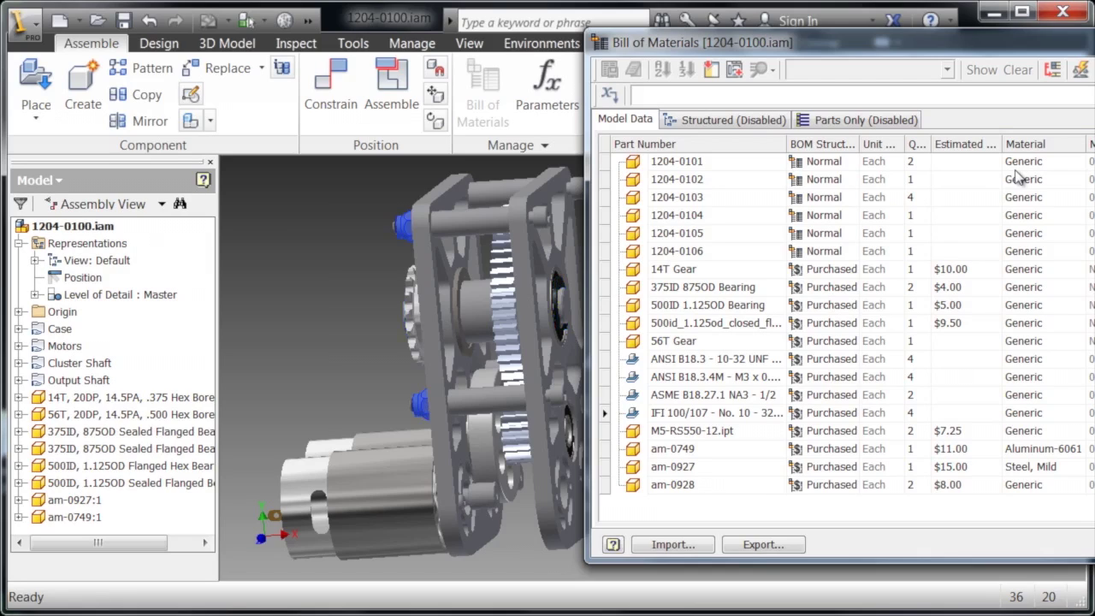
key(Down)
key(Up)
key(Up)
key(Up)
key(Up)
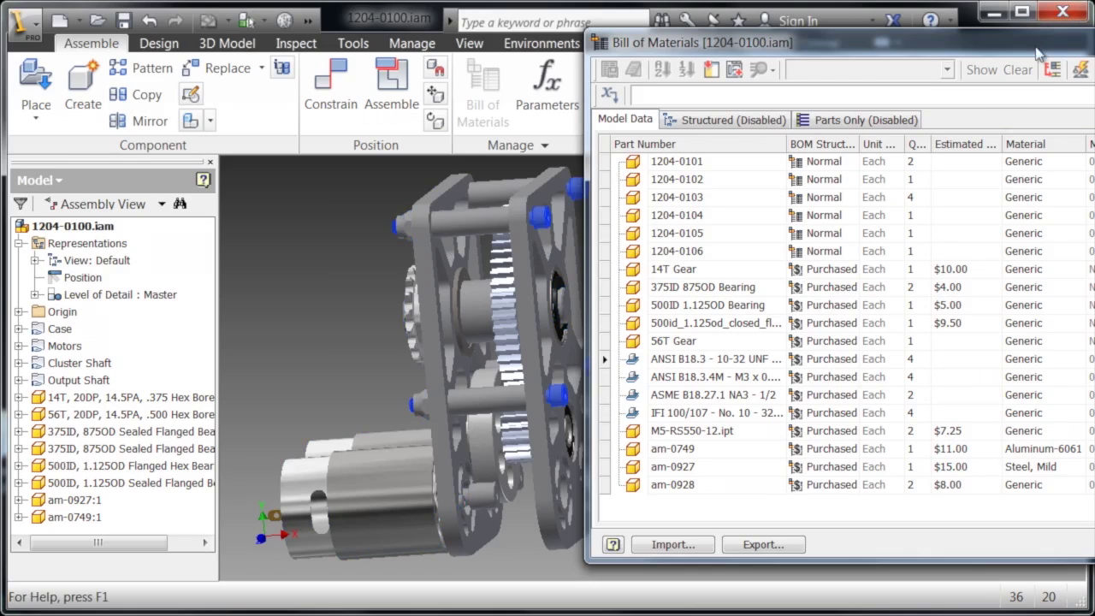
drag(1015, 52, 687, 57)
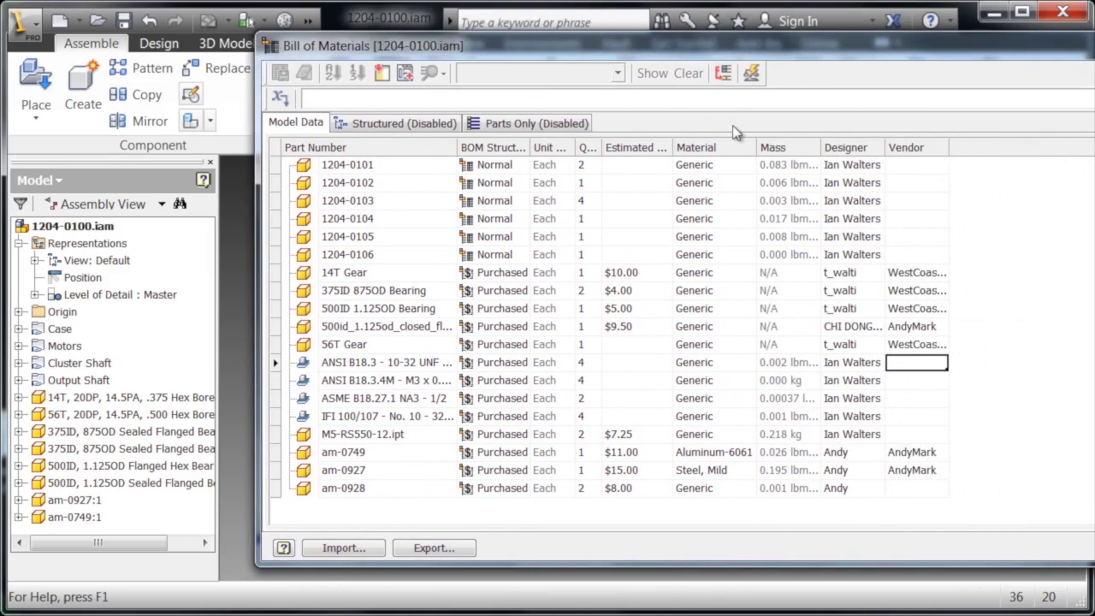
text(Fas)
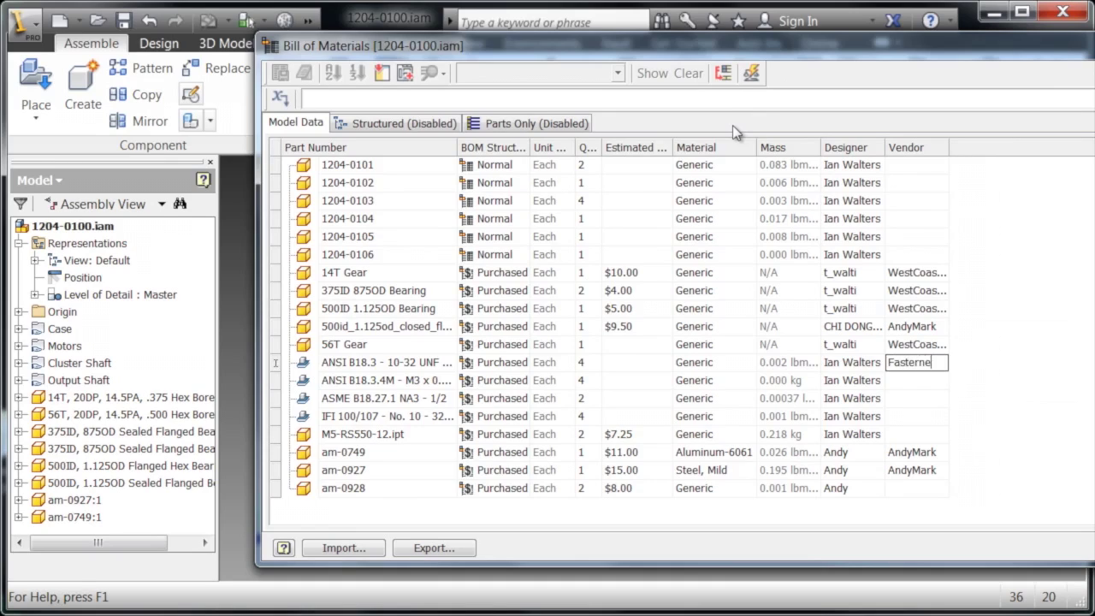
text(tener)
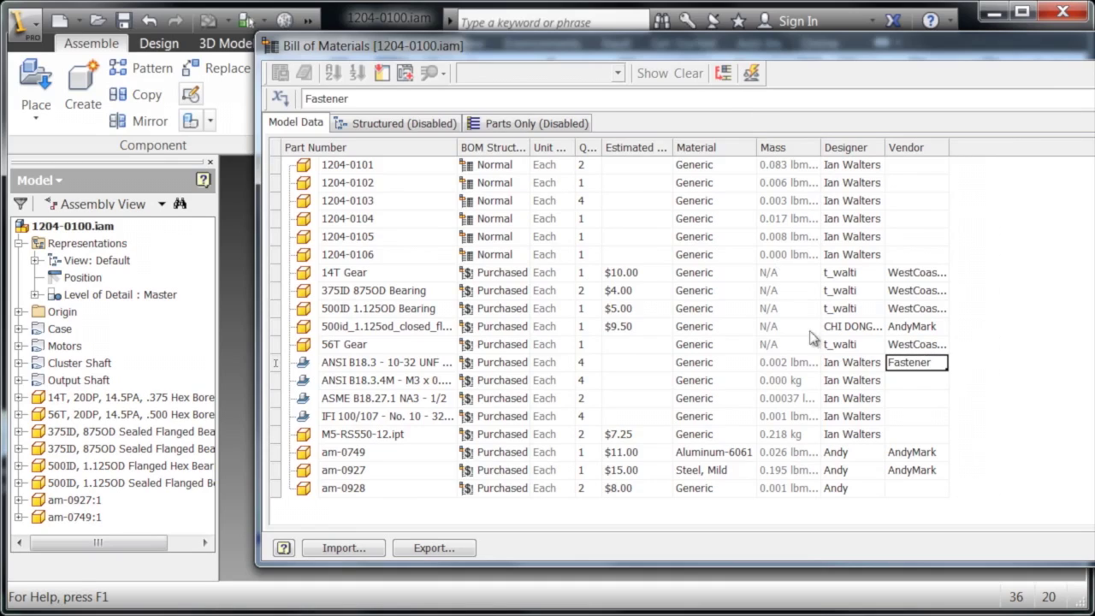
drag(946, 369, 944, 421)
Set the M5-RS550-12.ipt motor's vendor to BaneBots.
click(421, 435)
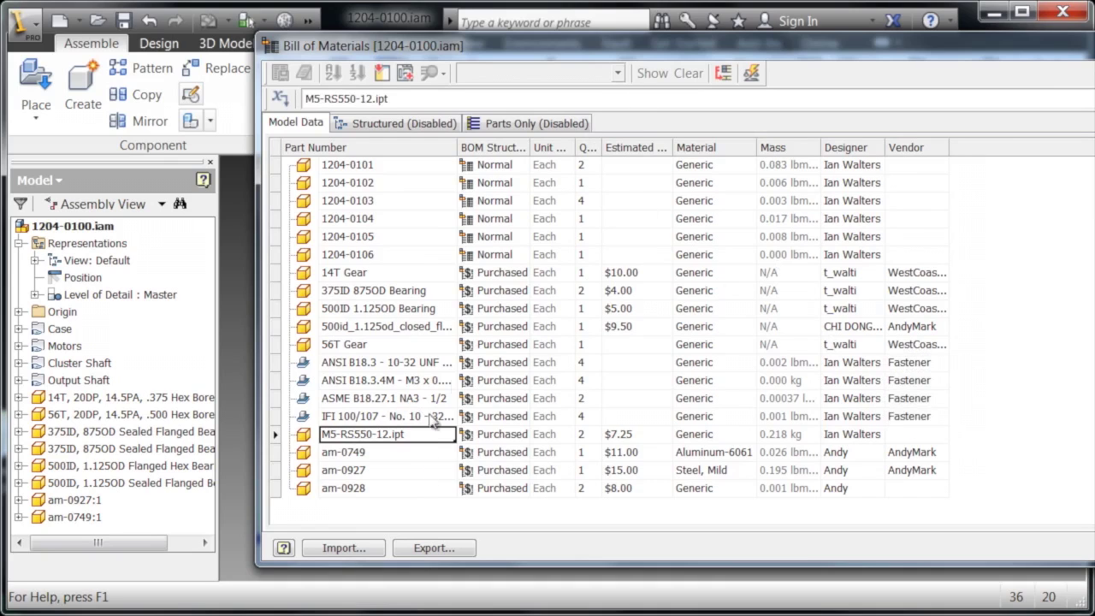
drag(772, 51, 645, 65)
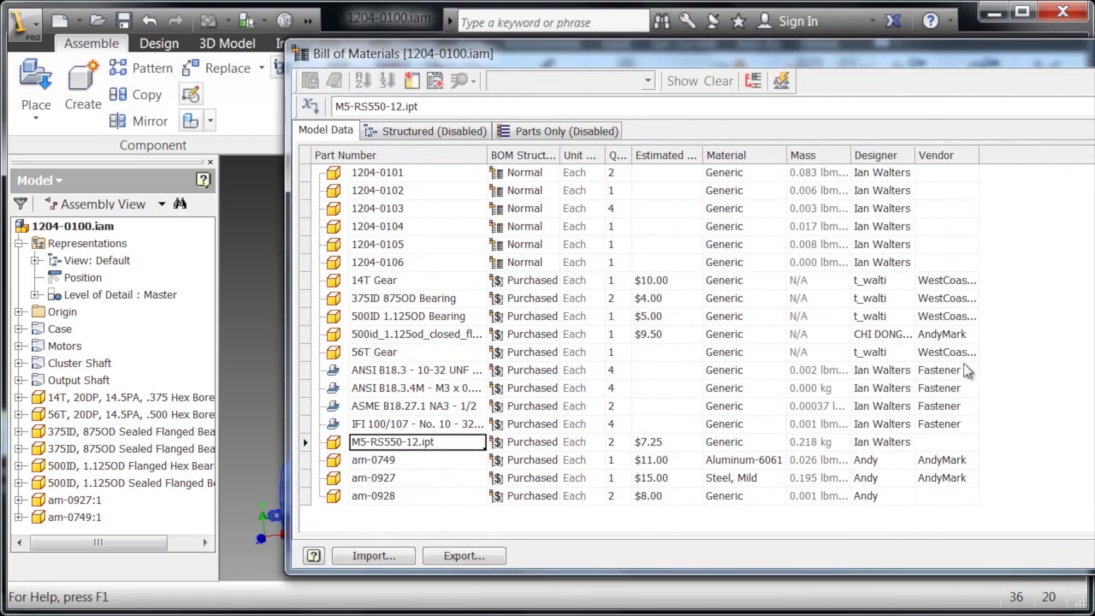
click(941, 441)
text(BaneBots)
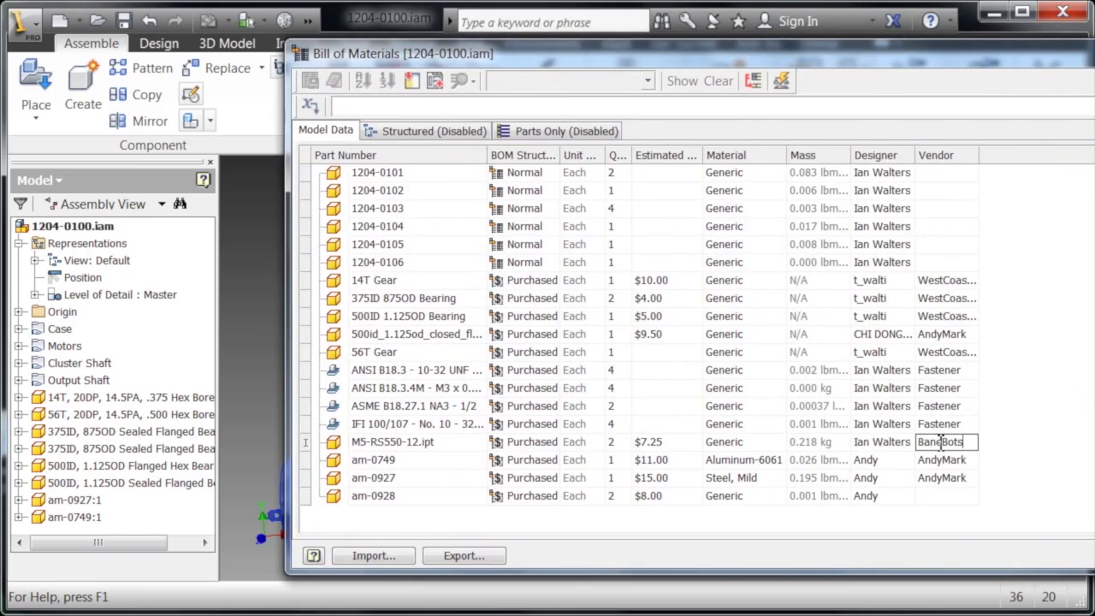
key(Return)
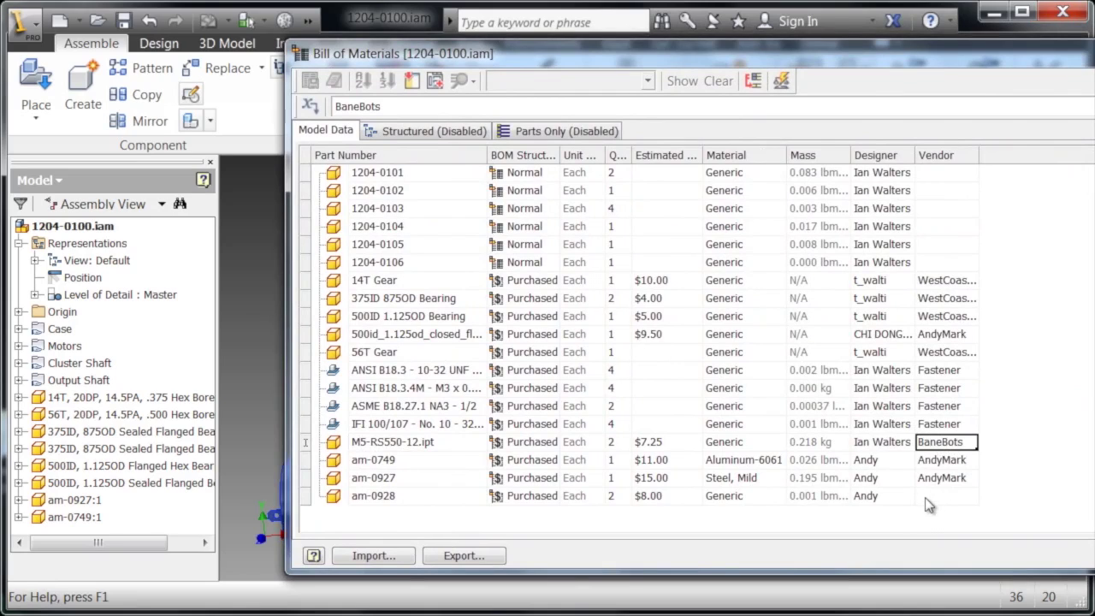
Fill am-0927's AndyMark vendor down to the am-0928 row.
click(935, 481)
click(937, 497)
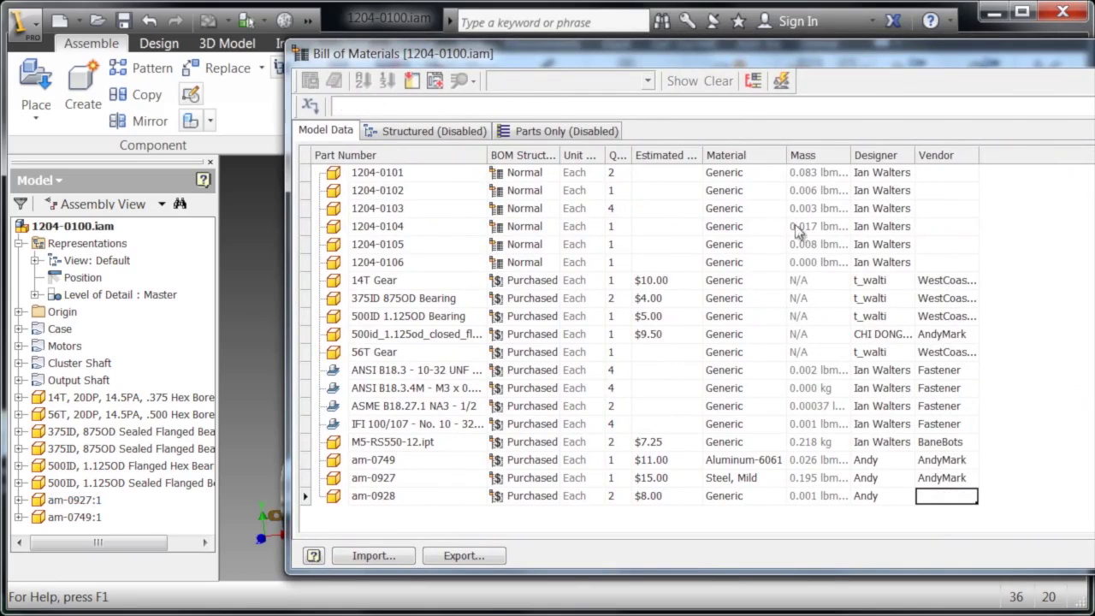
click(451, 503)
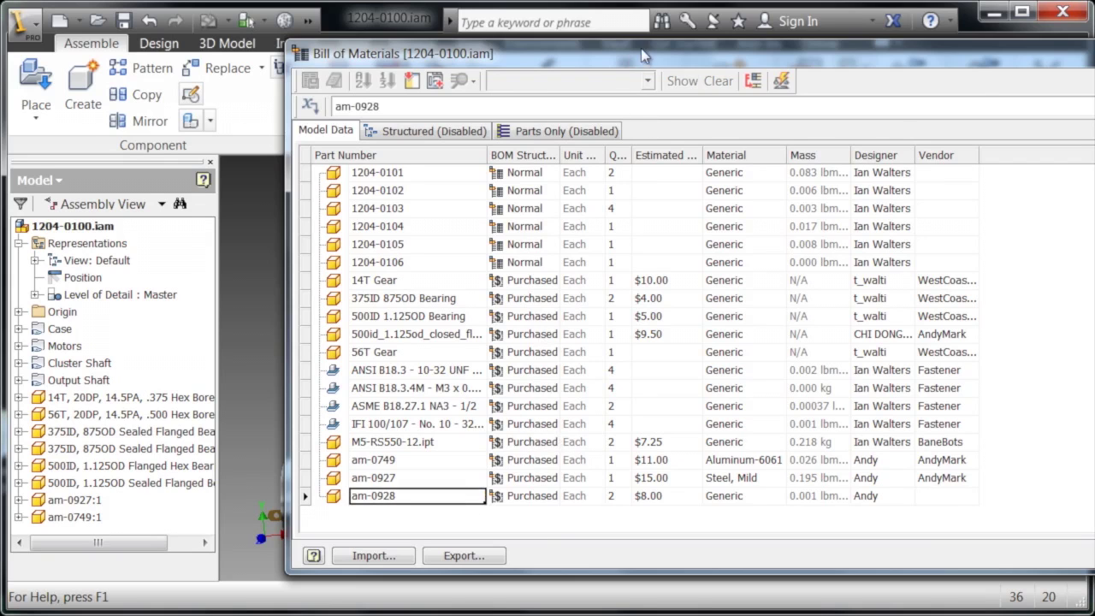
drag(643, 53, 452, 50)
click(766, 475)
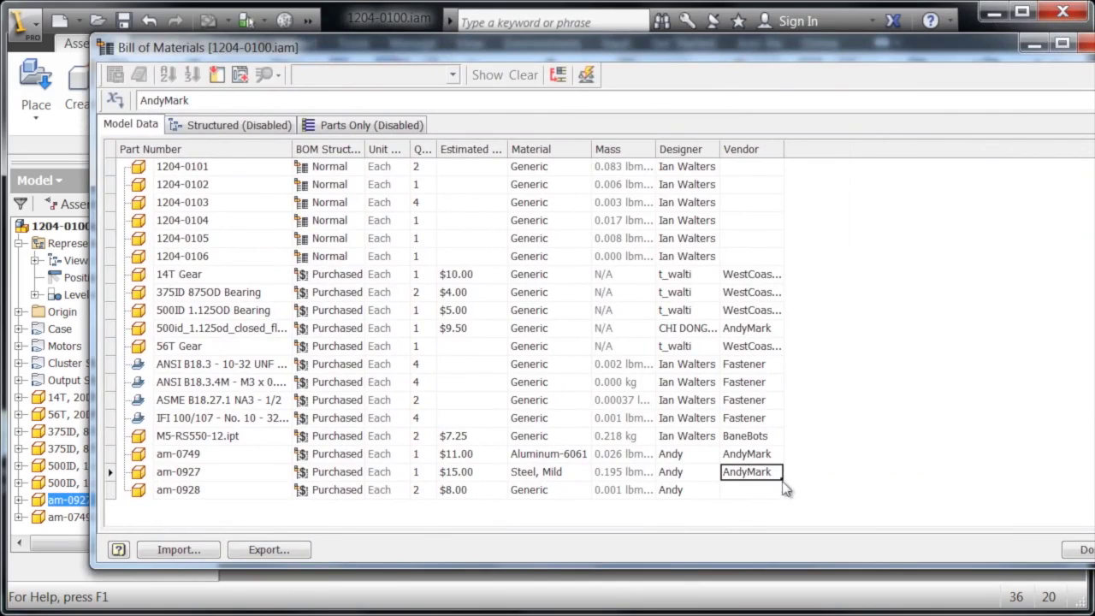
drag(781, 477, 783, 492)
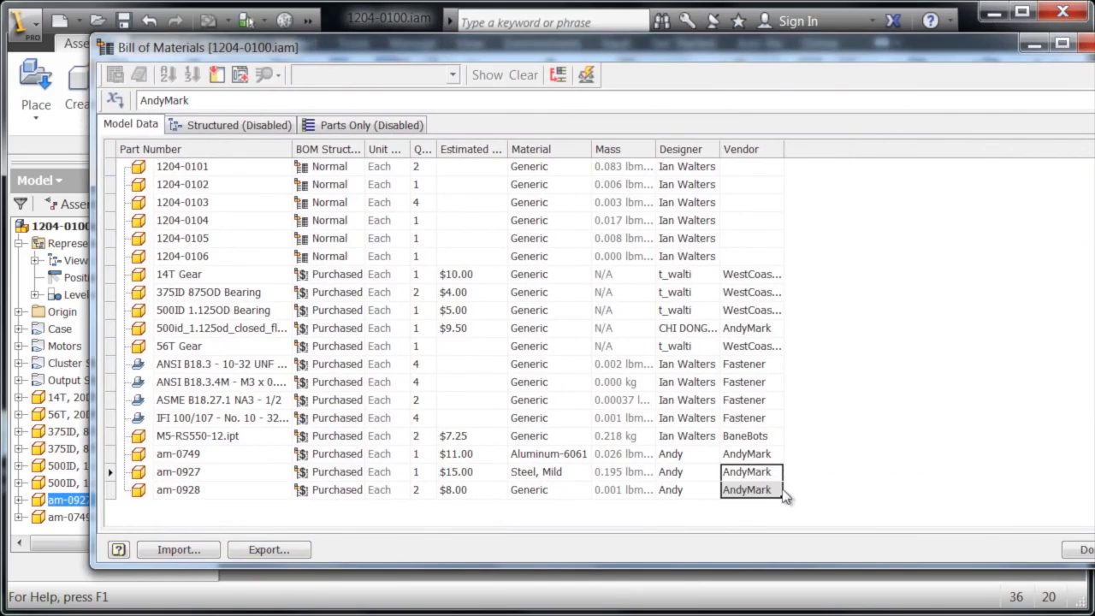
Close the bill of materials, restore the home view, and save 1204-0100.iam with its dependent parts.
click(1083, 550)
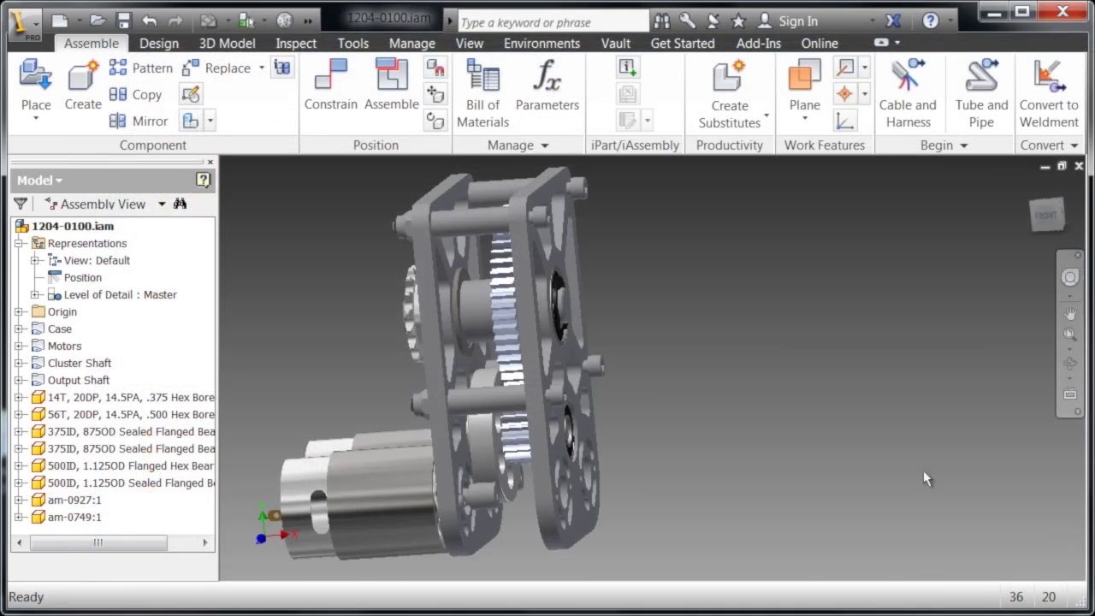
click(1030, 185)
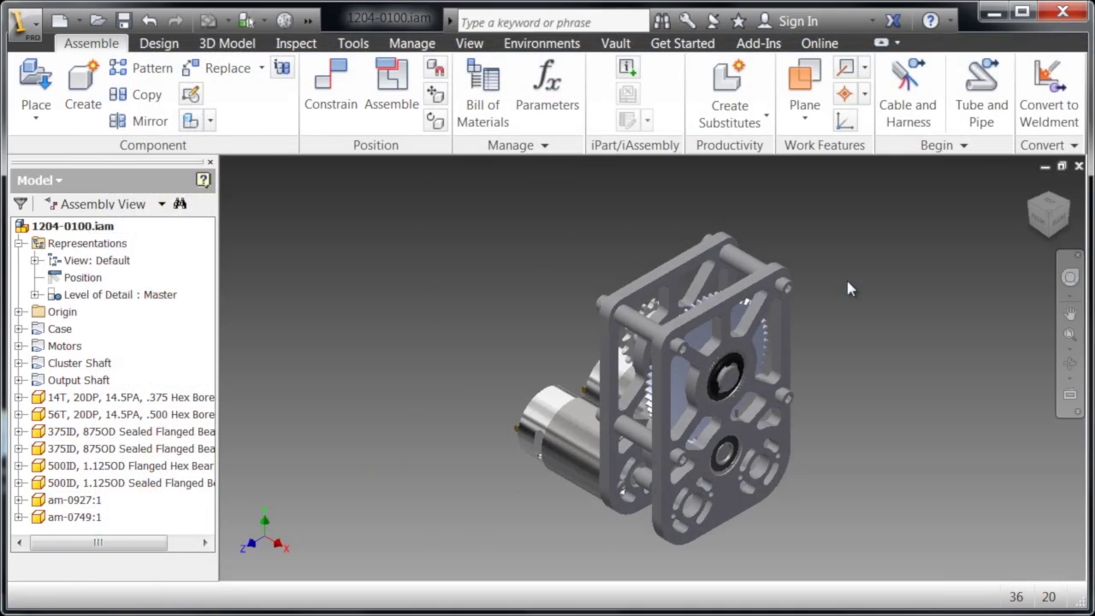
key(ctrl+s)
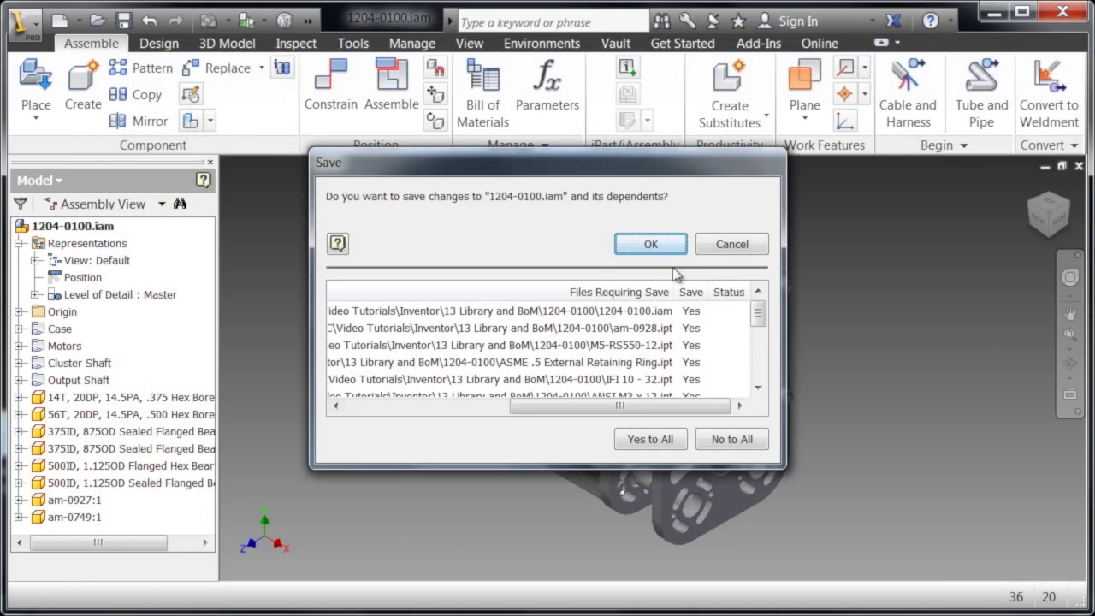
click(650, 245)
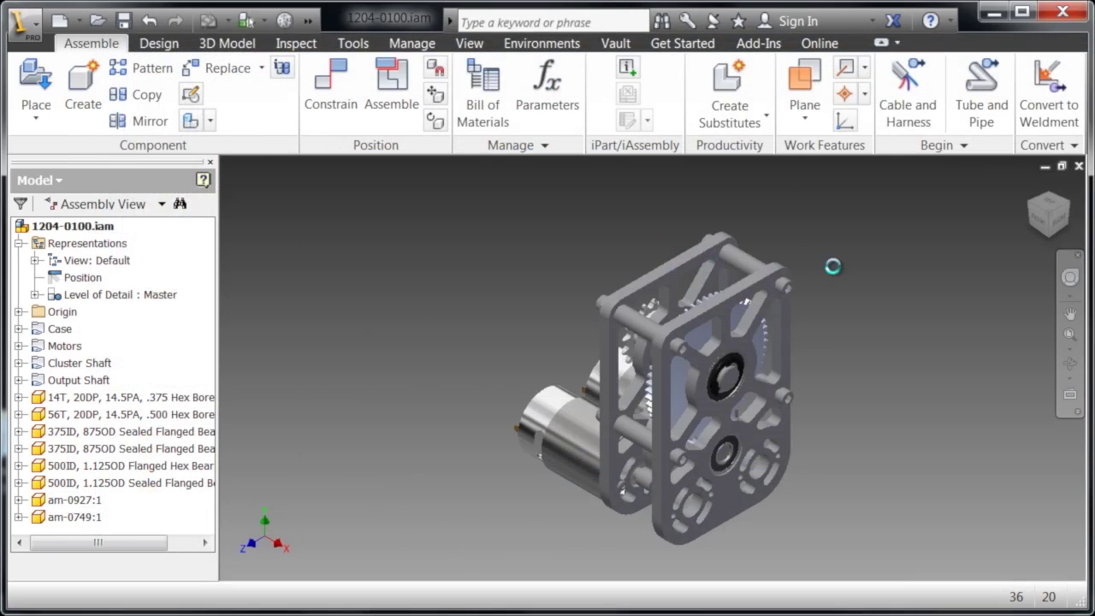